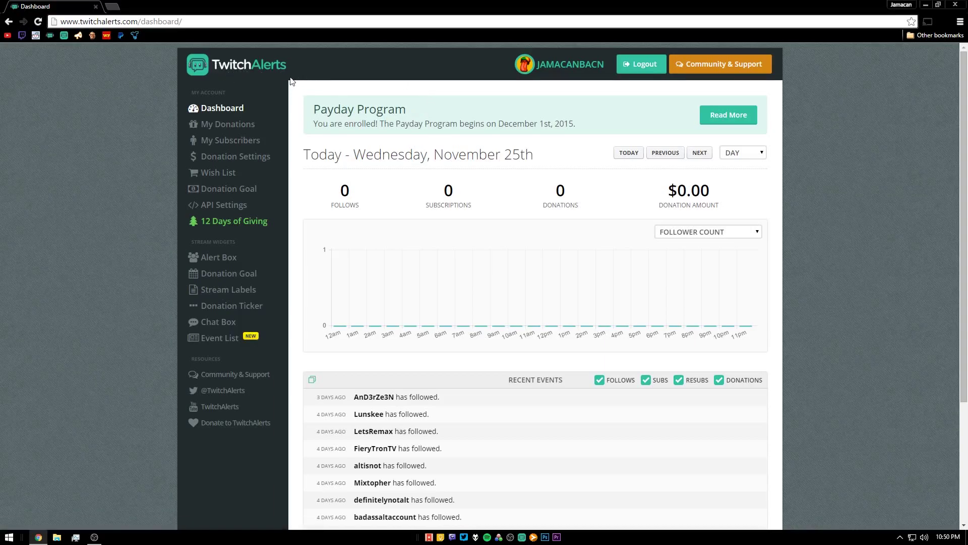
- Open Stream Labels under Stream Widgets in the TwitchAlerts dashboard sidebar
{"action": "left_click", "coordinate": [223, 297]}
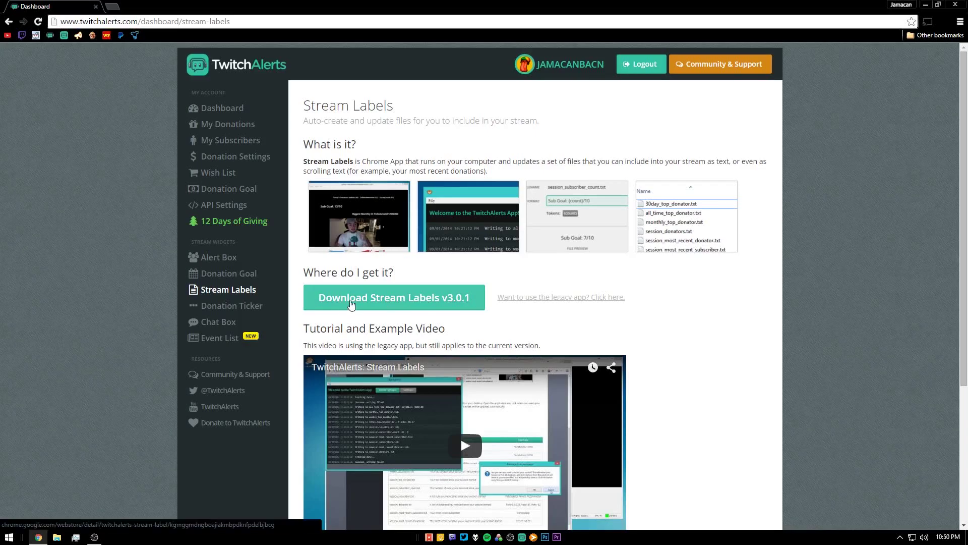
- Download Stream Labels v3.0.1 from the Chrome Web Store and add the app to Chrome
{"action": "left_click", "coordinate": [420, 303]}
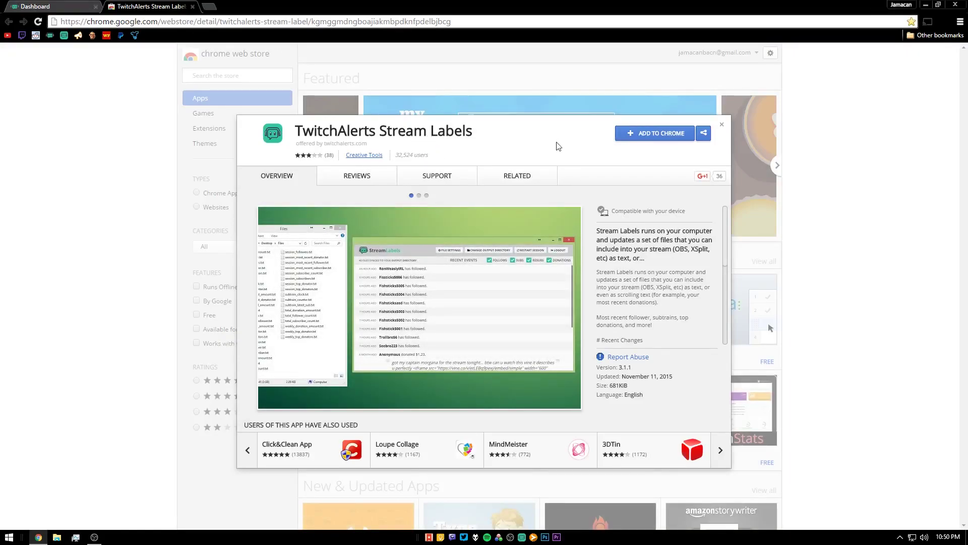
{"action": "left_click", "coordinate": [655, 136]}
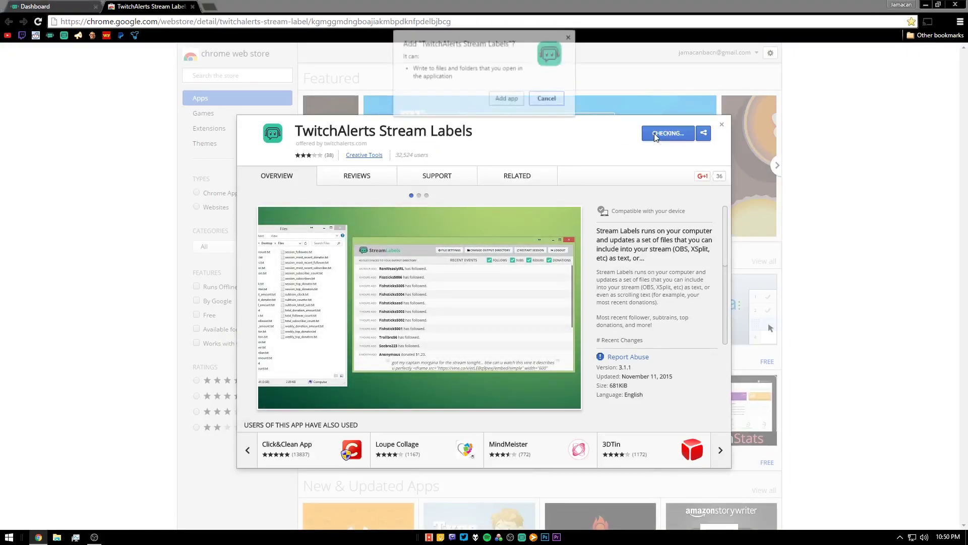
{"action": "left_click", "coordinate": [509, 99]}
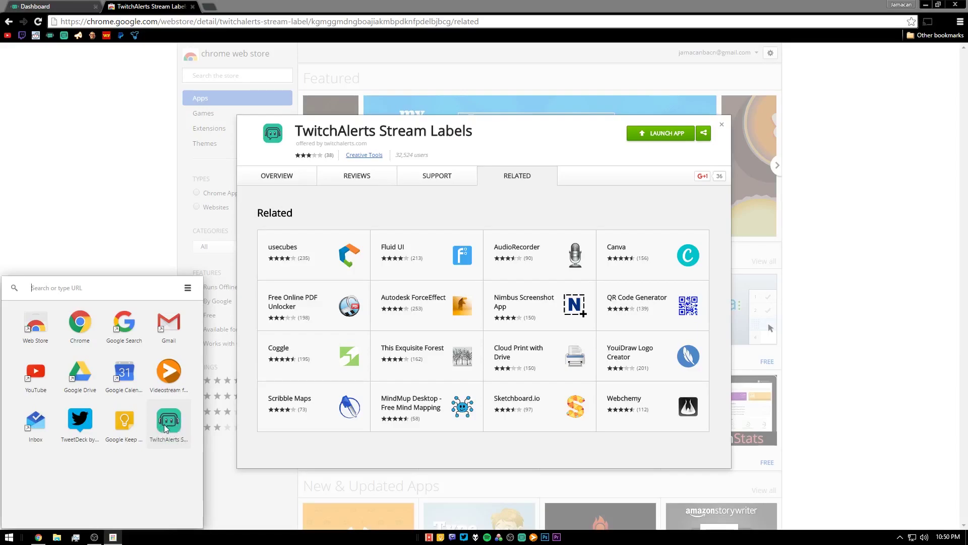
- Create a Desktop shortcut for the TwitchAlerts Stream Labels app and locate it on the desktop
{"action": "right_click", "coordinate": [172, 421]}
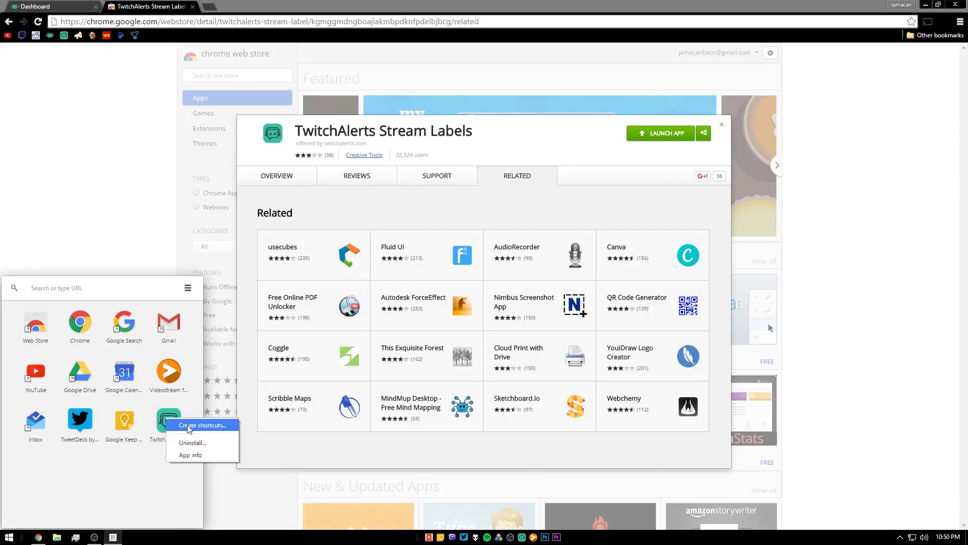
{"action": "left_click", "coordinate": [189, 425]}
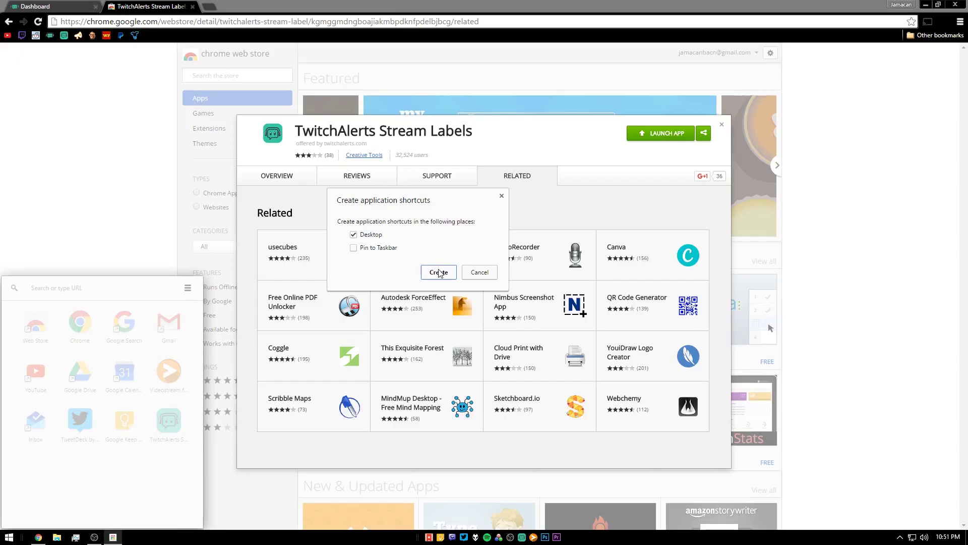
{"action": "left_click", "coordinate": [439, 272]}
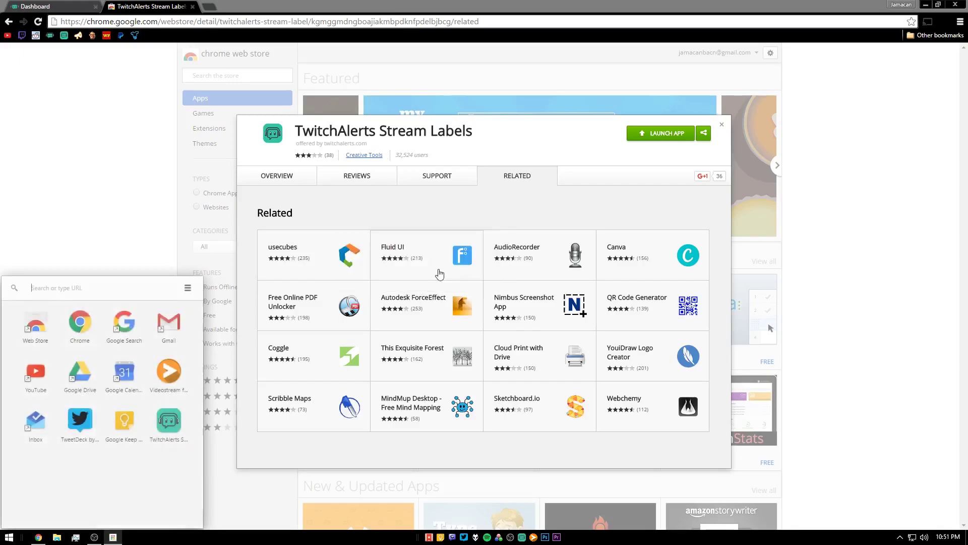
{"action": "left_click_drag", "start_coordinate": [458, 5], "coordinate": [487, 63]}
{"action": "left_click_drag", "start_coordinate": [81, 79], "coordinate": [17, 41]}
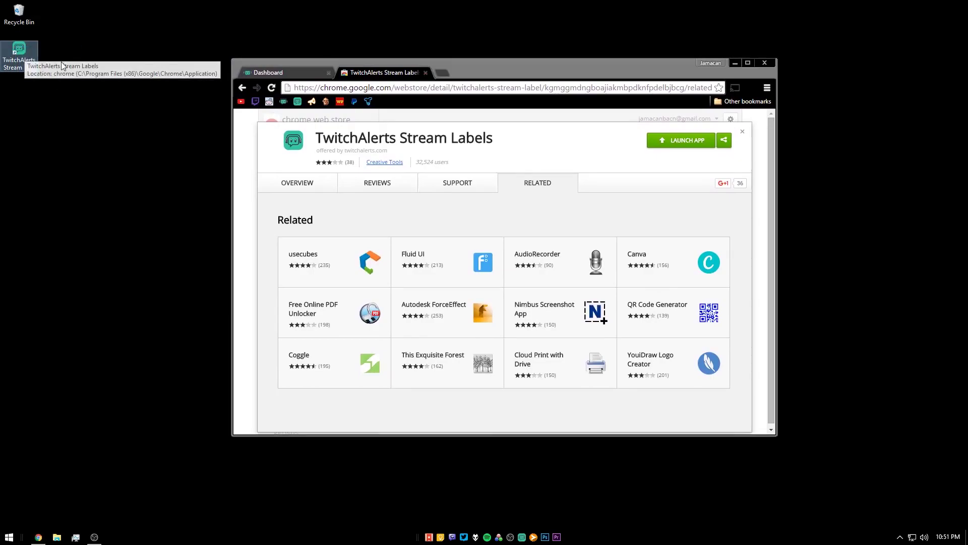
- Launch Stream Labels from its desktop shortcut and log in with your Twitch username and password
{"action": "left_click", "coordinate": [734, 62]}
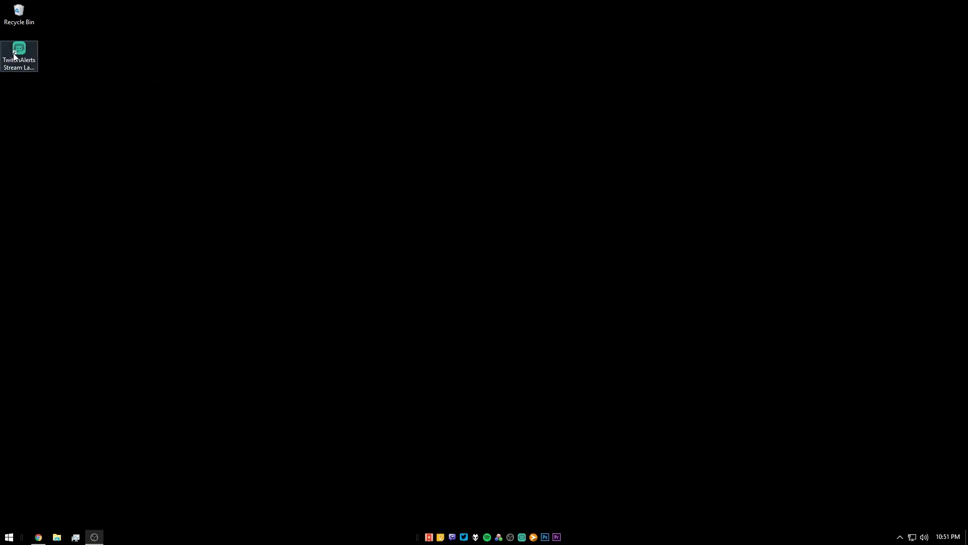
{"action": "double_click", "coordinate": [14, 56]}
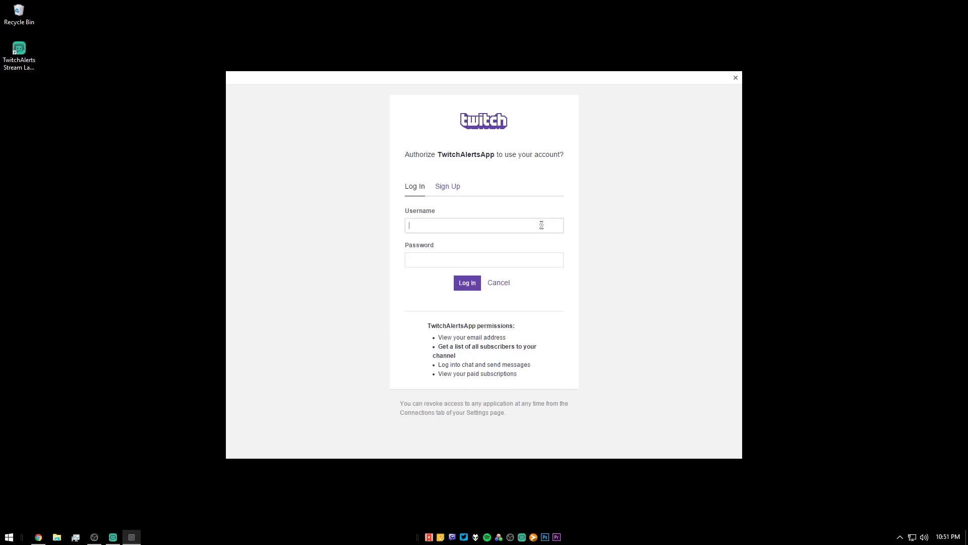
{"action": "type", "text": "ame"}
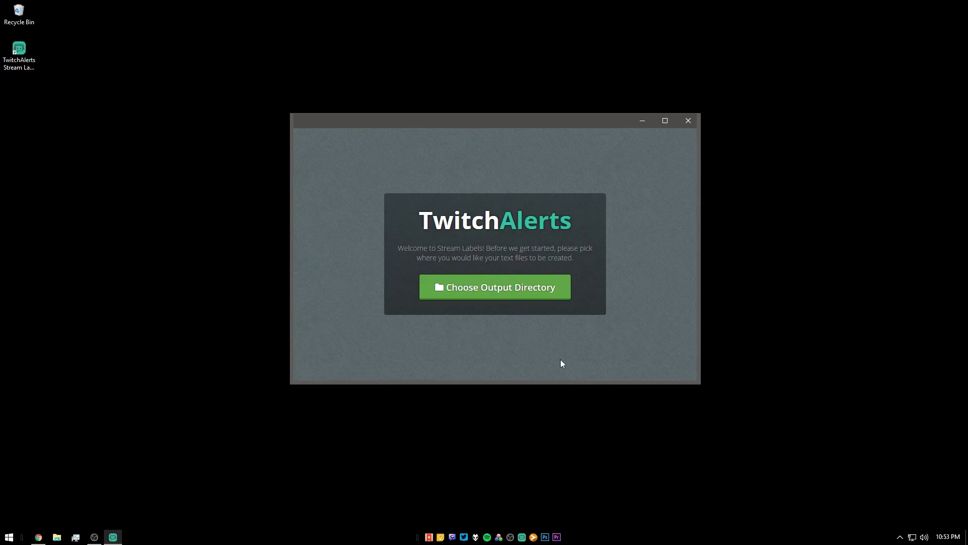
- Set the output directory to a new Desktop folder named 'Streamlabels'
{"action": "left_click", "coordinate": [470, 291]}
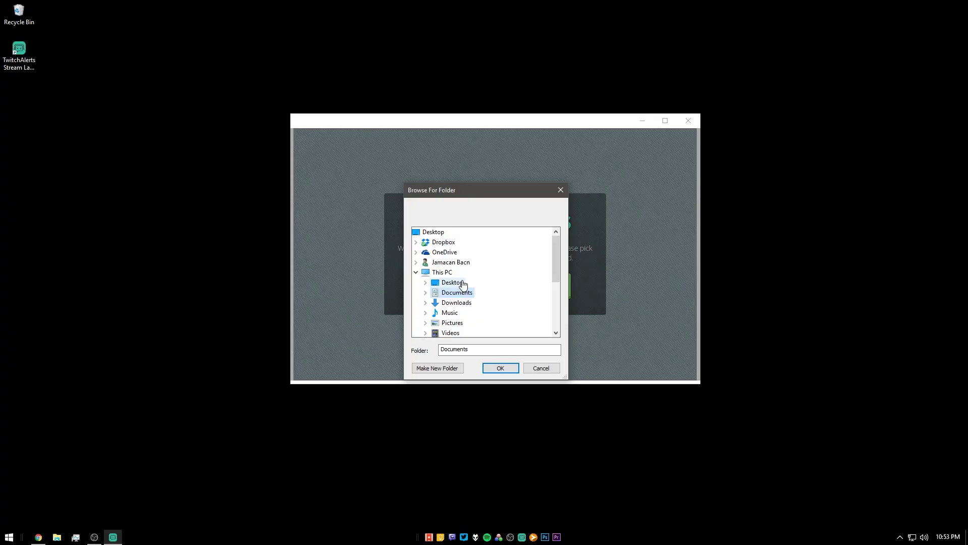
{"action": "left_click", "coordinate": [463, 283]}
{"action": "left_click", "coordinate": [438, 370]}
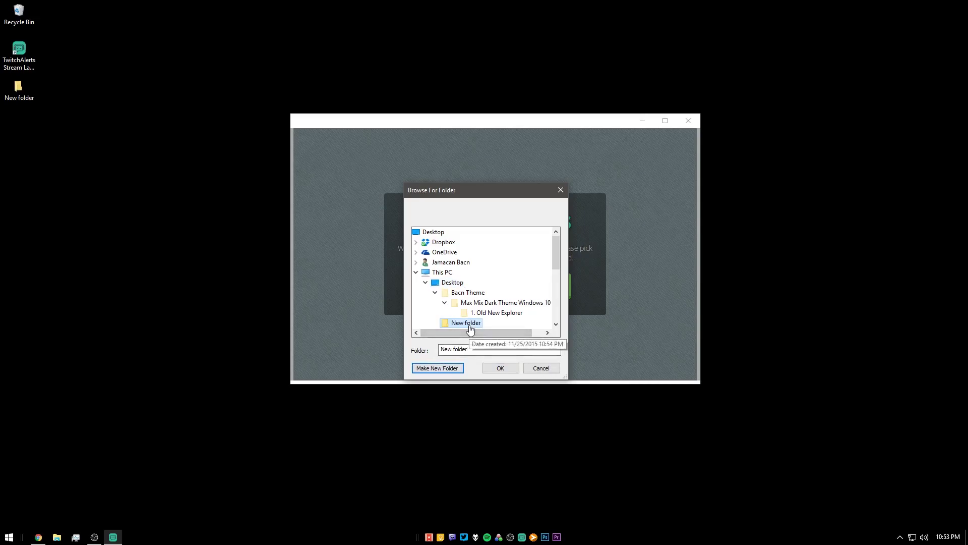
{"action": "key", "text": "Tab"}
{"action": "type", "text": "Stream"}
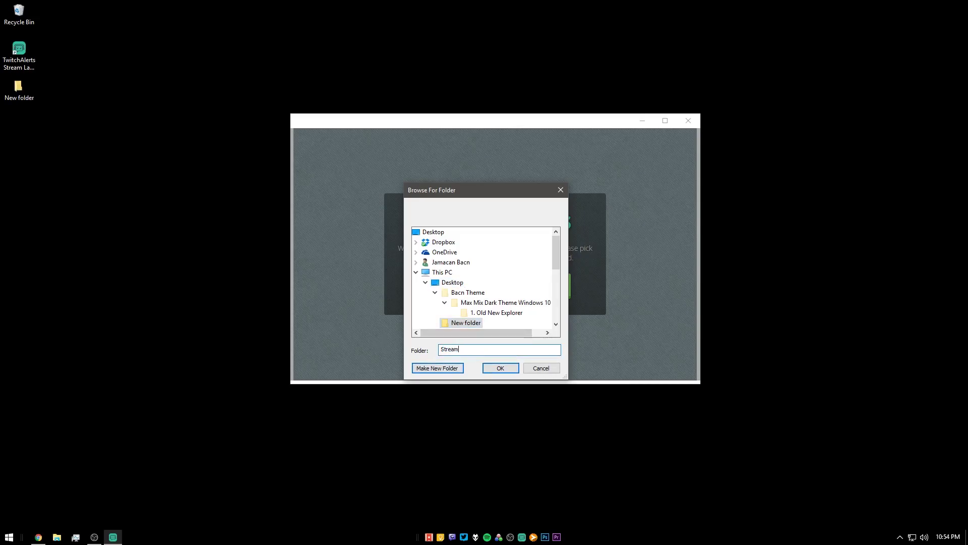
{"action": "type", "text": "labels"}
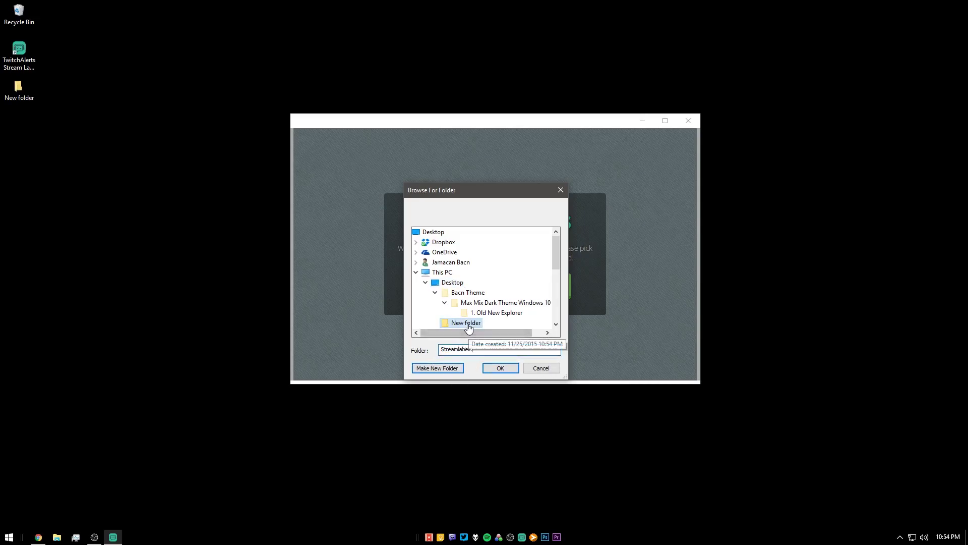
{"action": "left_click", "coordinate": [495, 366]}
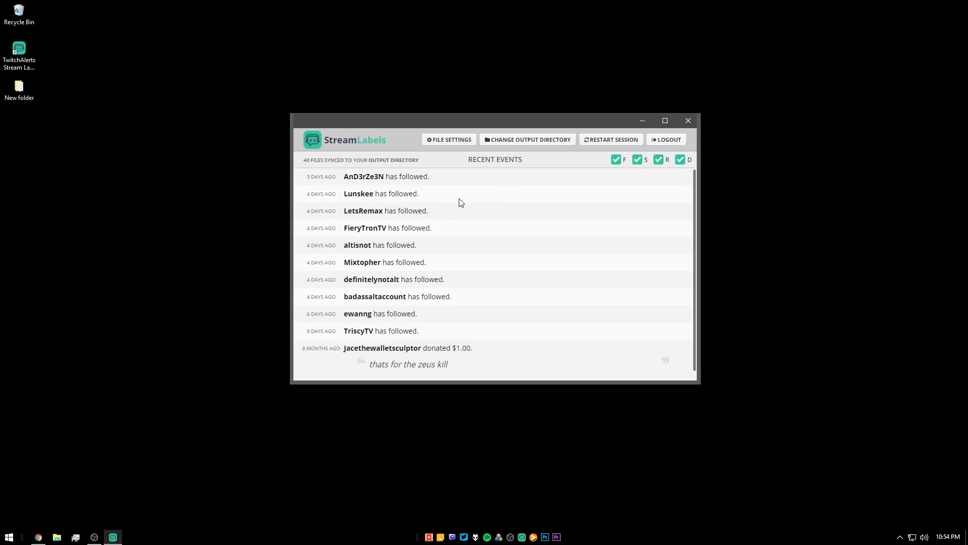
{"action": "scroll", "coordinate": [459, 201], "scroll_direction": "down", "scroll_amount": 1}
{"action": "scroll", "coordinate": [459, 202], "scroll_direction": "up", "scroll_amount": 1}
- Change the Most Recent Follower label template to 'Greatest Person Ever:{name}' and save the settings
{"action": "left_click", "coordinate": [435, 141]}
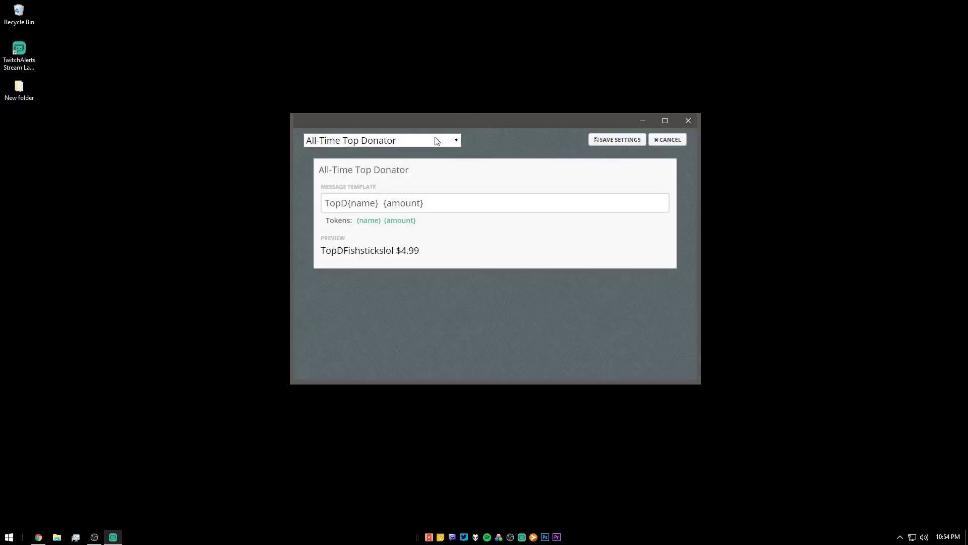
{"action": "left_click", "coordinate": [458, 141]}
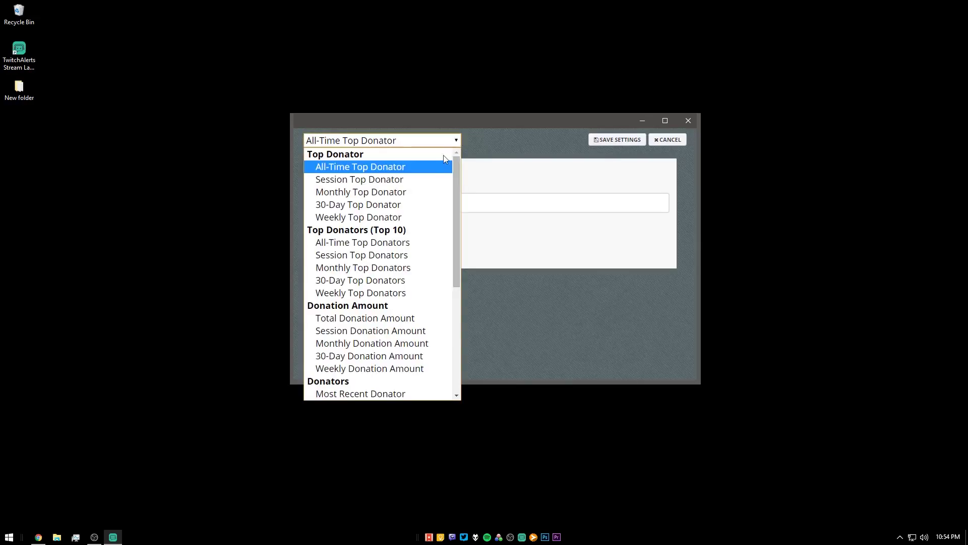
{"action": "scroll", "coordinate": [411, 190], "scroll_direction": "down", "scroll_amount": 5}
{"action": "scroll", "coordinate": [398, 254], "scroll_direction": "up", "scroll_amount": 3}
{"action": "scroll", "coordinate": [399, 254], "scroll_direction": "up", "scroll_amount": 3}
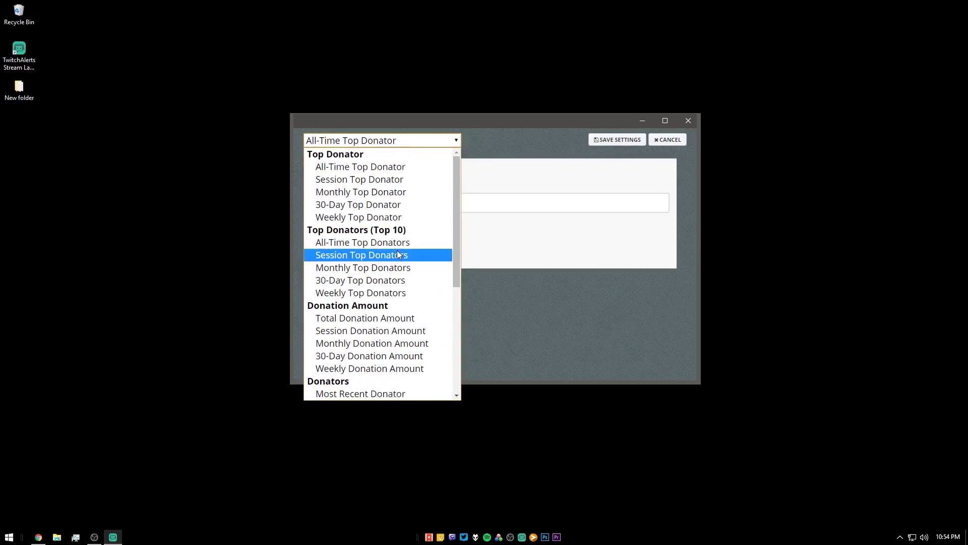
{"action": "scroll", "coordinate": [373, 273], "scroll_direction": "down", "scroll_amount": 4}
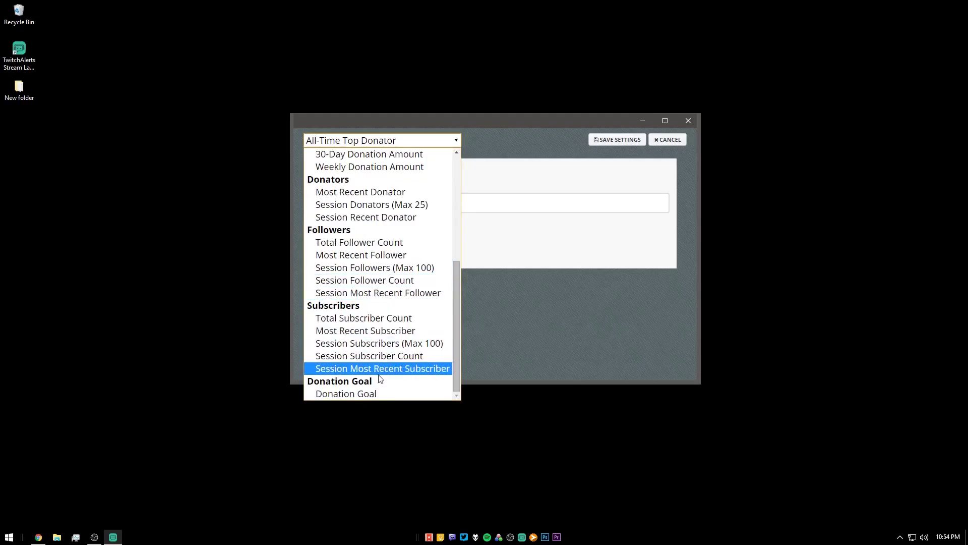
{"action": "left_click", "coordinate": [404, 256]}
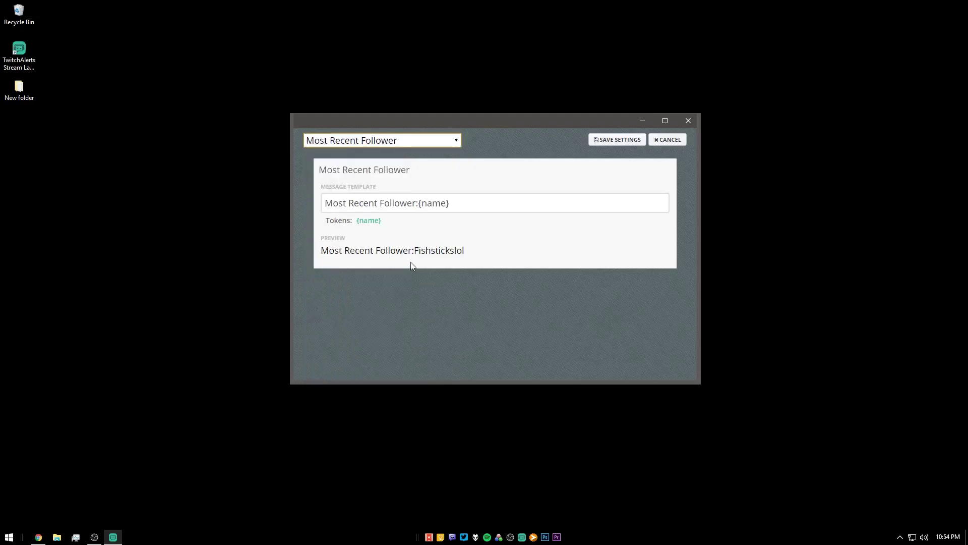
{"action": "left_click_drag", "start_coordinate": [418, 204], "coordinate": [326, 202]}
{"action": "key", "text": "BackSpace"}
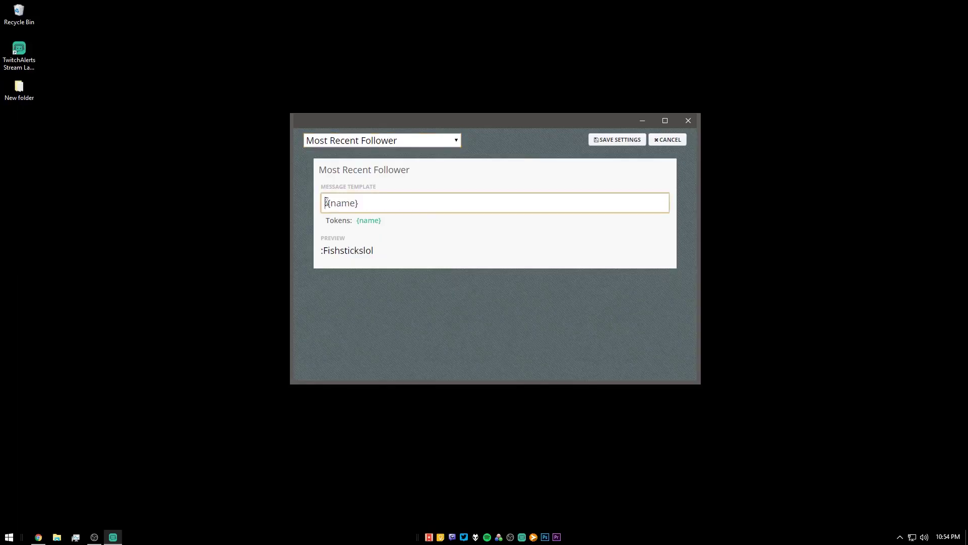
{"action": "type", "text": "Greatest Pe"}
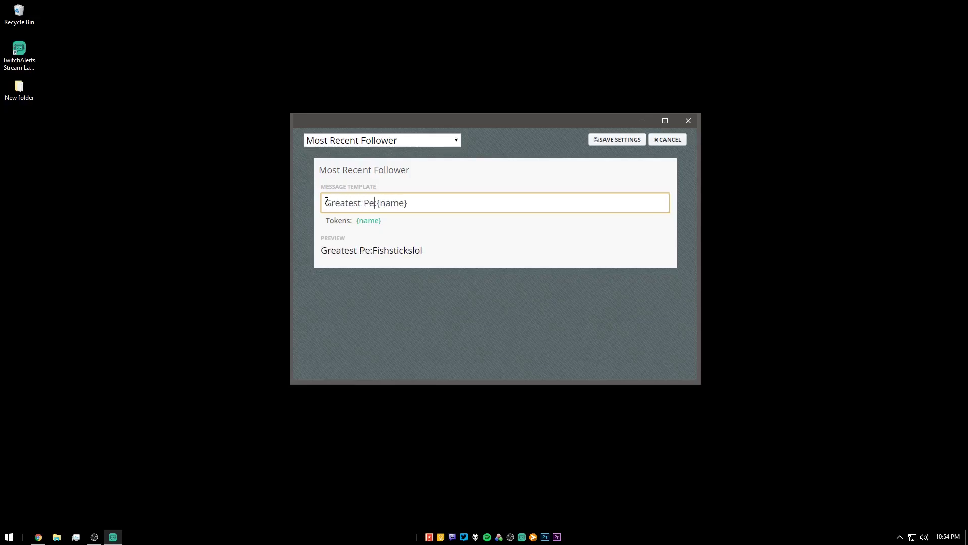
{"action": "type", "text": "rson Ever"}
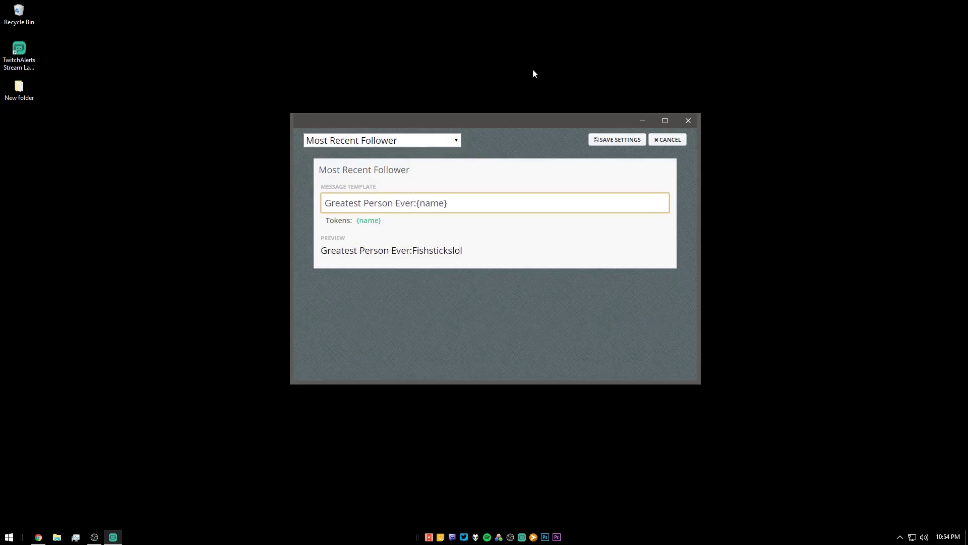
{"action": "left_click", "coordinate": [601, 144]}
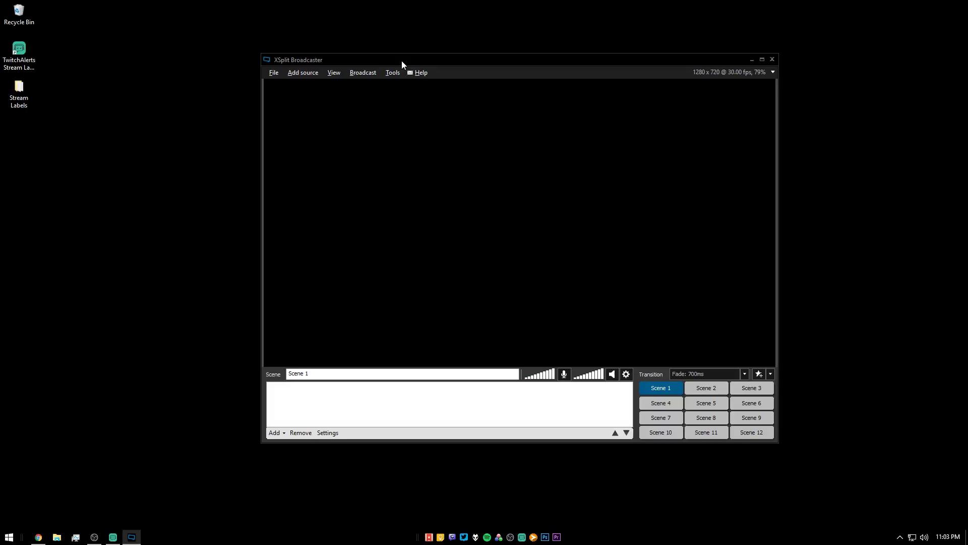
- Add a Text source whose custom script loads most_recent_follower.txt from a local file
{"action": "left_click", "coordinate": [276, 432]}
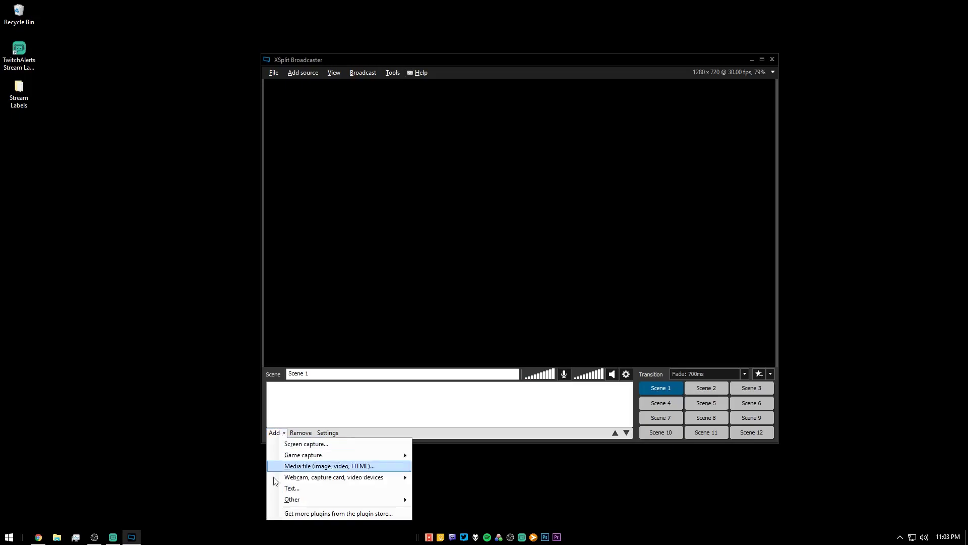
{"action": "left_click", "coordinate": [289, 488]}
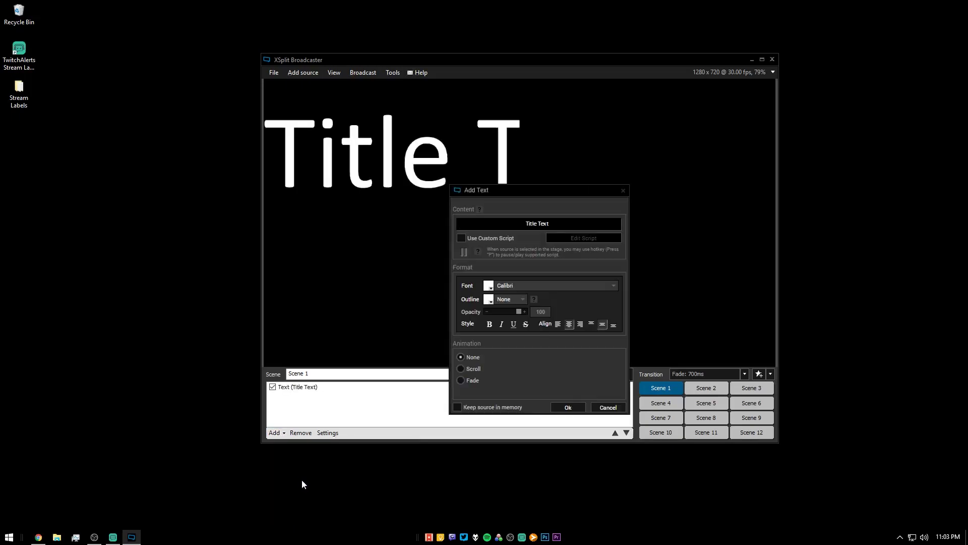
{"action": "left_click", "coordinate": [461, 238]}
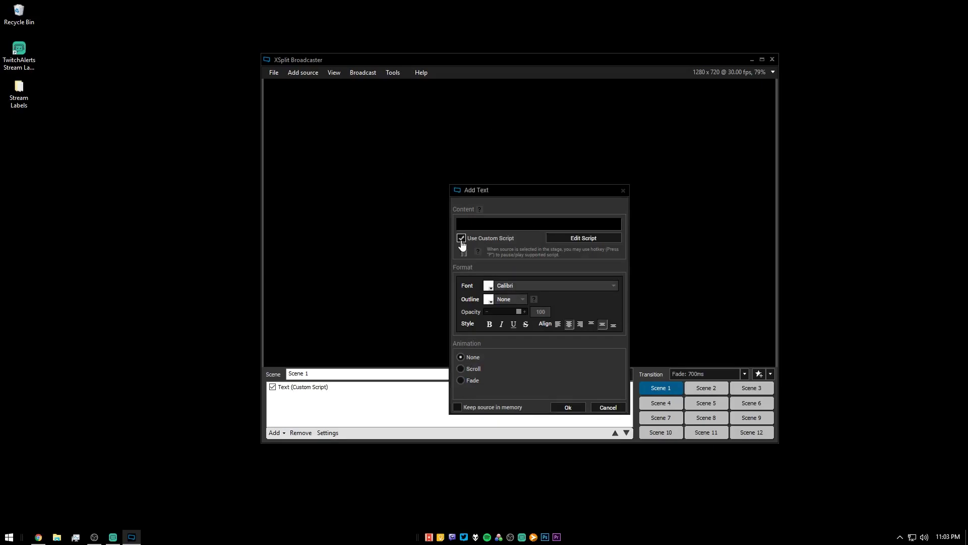
{"action": "left_click", "coordinate": [585, 240]}
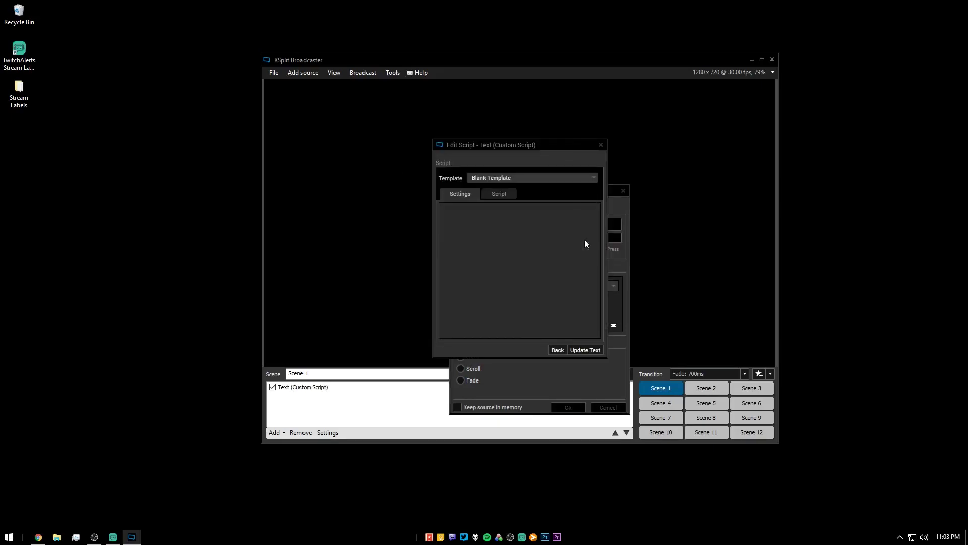
{"action": "left_click", "coordinate": [595, 180]}
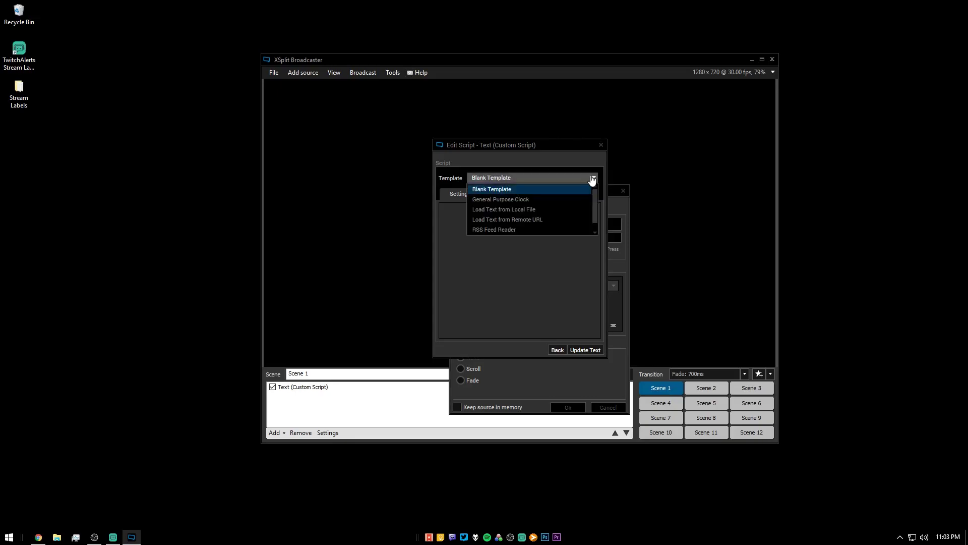
{"action": "left_click", "coordinate": [538, 212]}
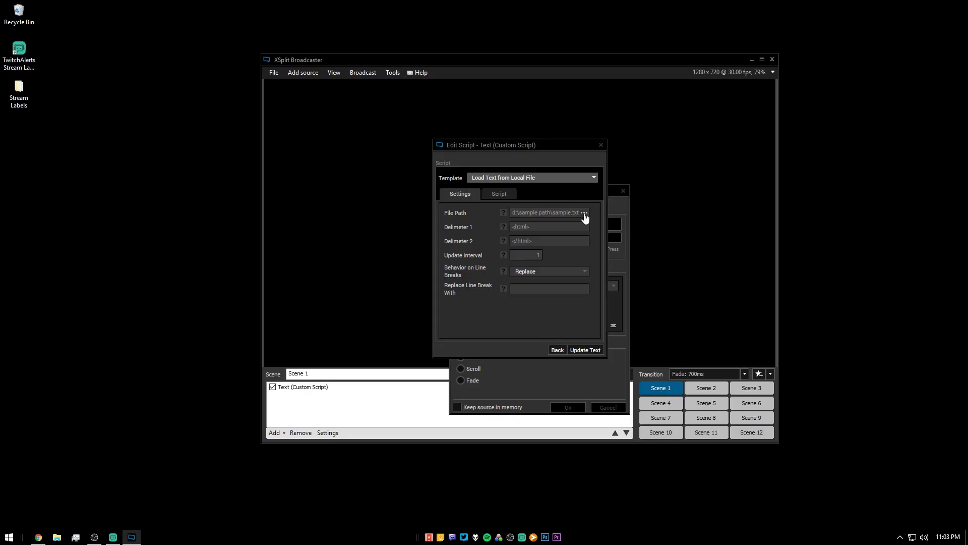
{"action": "left_click", "coordinate": [584, 213]}
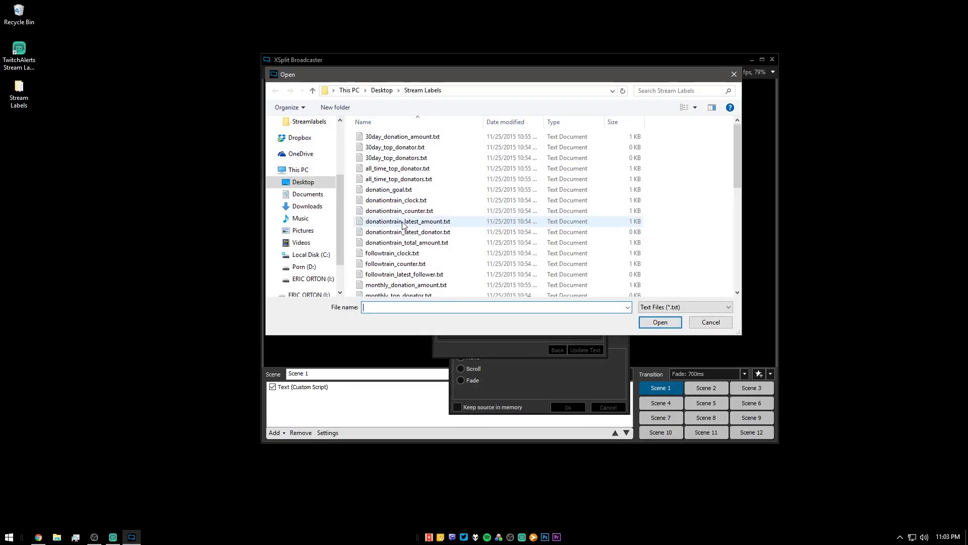
{"action": "scroll", "coordinate": [403, 226], "scroll_direction": "down", "scroll_amount": 2}
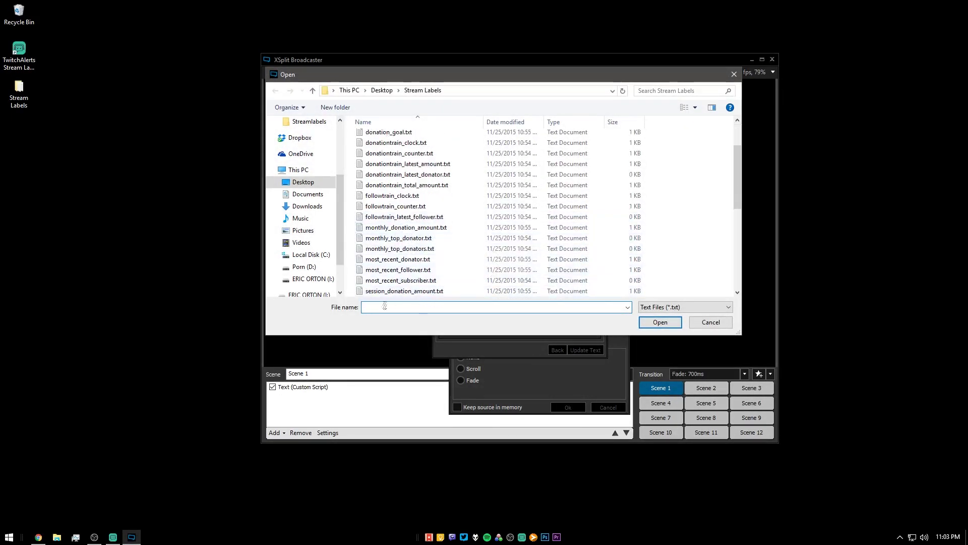
{"action": "double_click", "coordinate": [380, 270]}
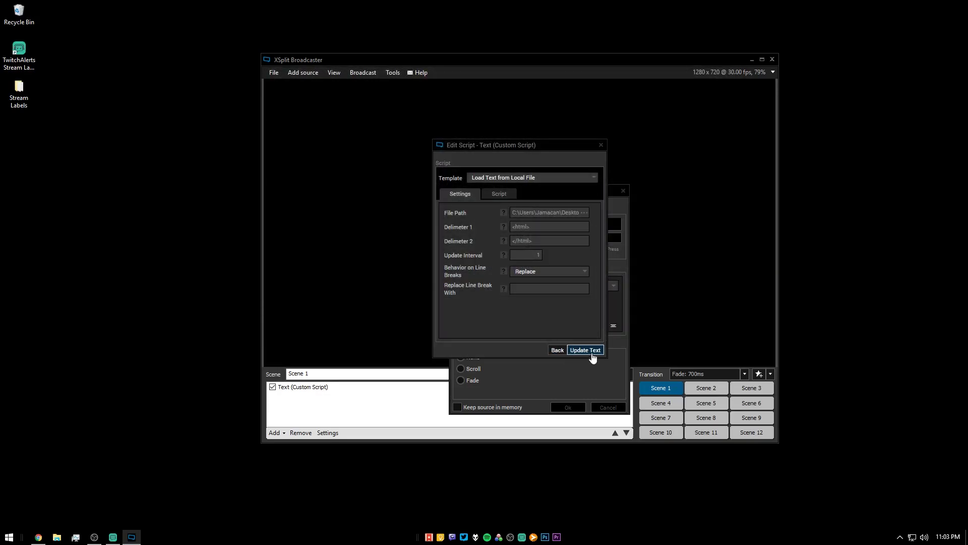
{"action": "left_click", "coordinate": [585, 350]}
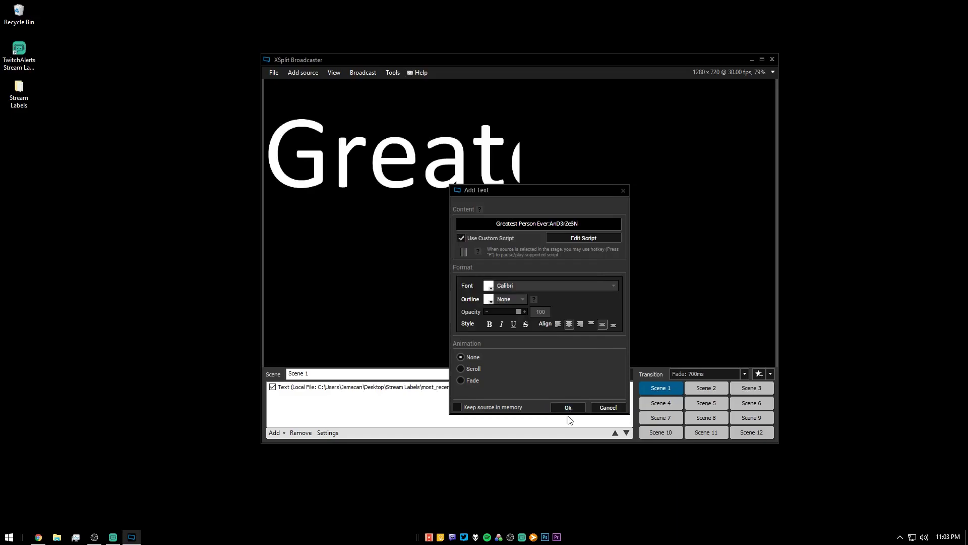
{"action": "left_click", "coordinate": [567, 407]}
- Stretch the follower text box across the top and set its animation to Scroll
{"action": "left_click", "coordinate": [517, 173]}
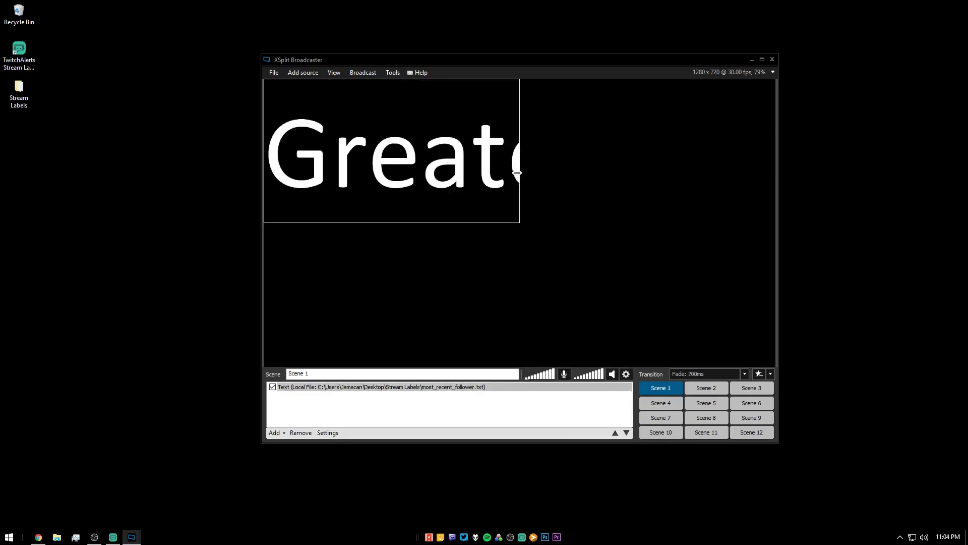
{"action": "left_click_drag", "start_coordinate": [517, 172], "coordinate": [764, 115]}
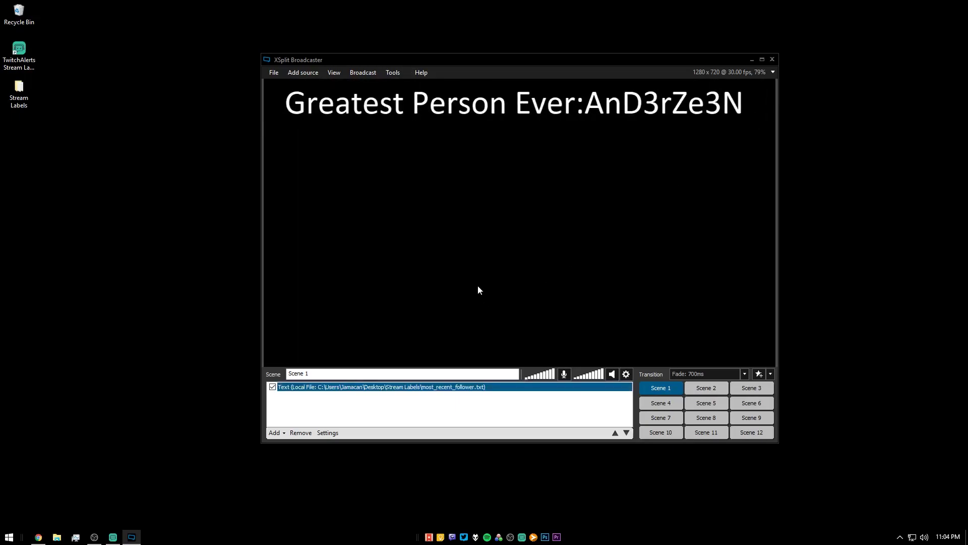
{"action": "right_click", "coordinate": [398, 106]}
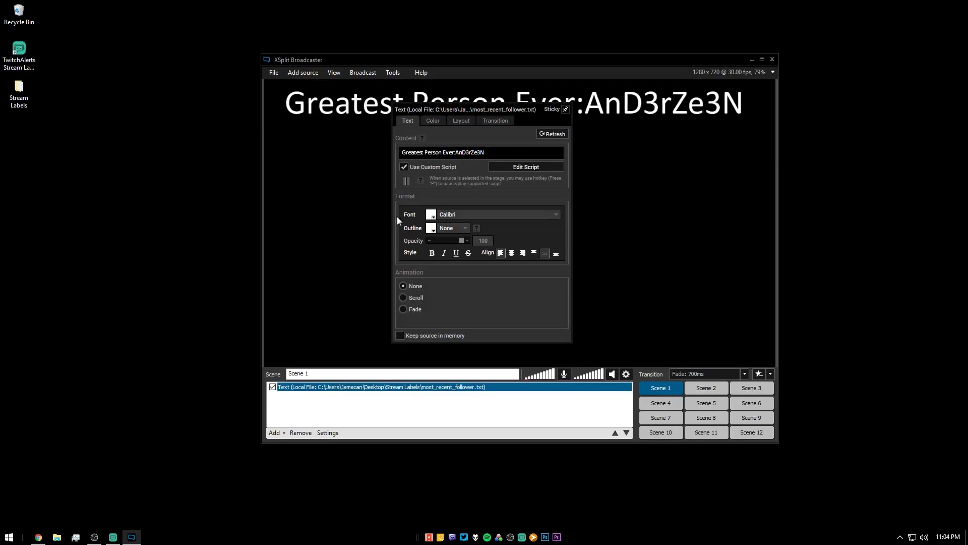
{"action": "left_click", "coordinate": [411, 309]}
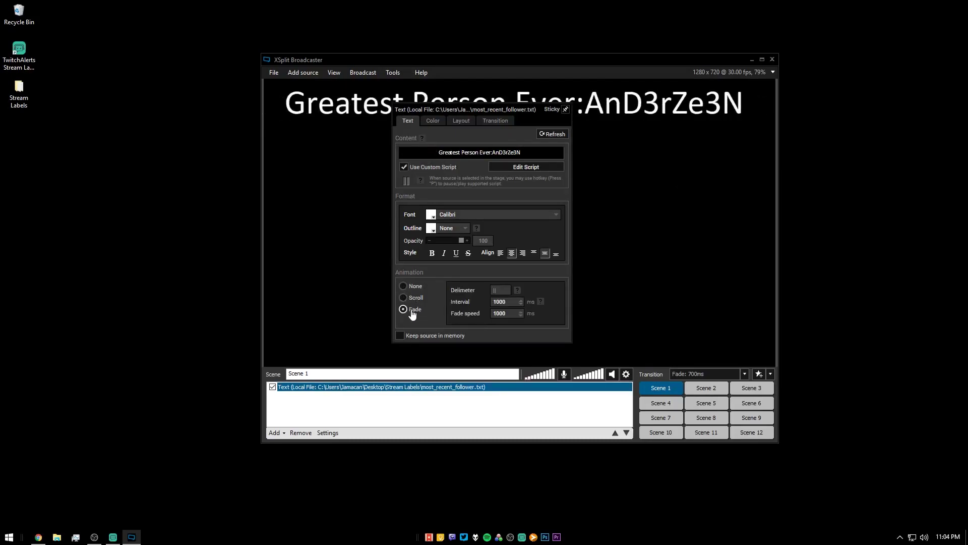
{"action": "left_click", "coordinate": [406, 298]}
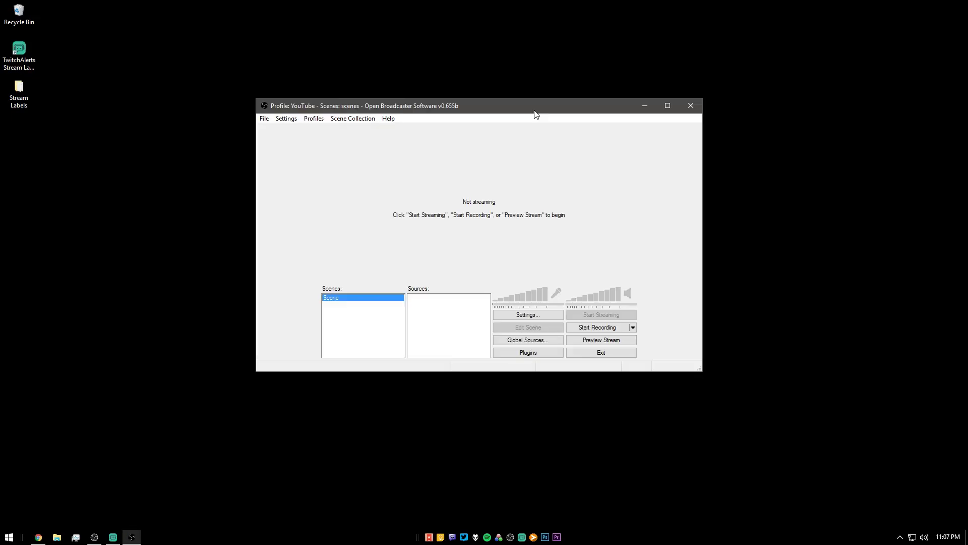
- Add a Text source to the Sources list, keeping the default name 'Text'
{"action": "right_click", "coordinate": [424, 305]}
{"action": "mouse_move", "coordinate": [446, 310]}
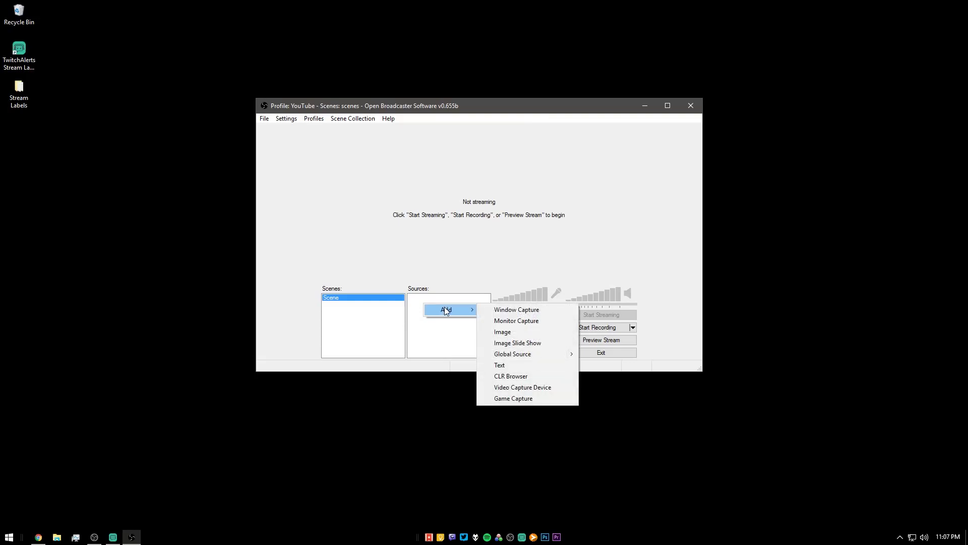
{"action": "left_click", "coordinate": [504, 366]}
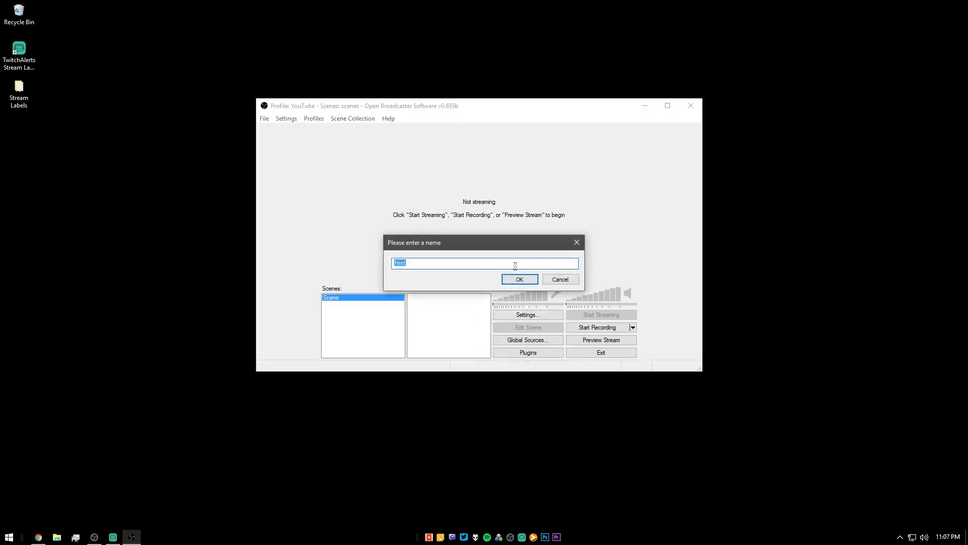
{"action": "left_click", "coordinate": [520, 280]}
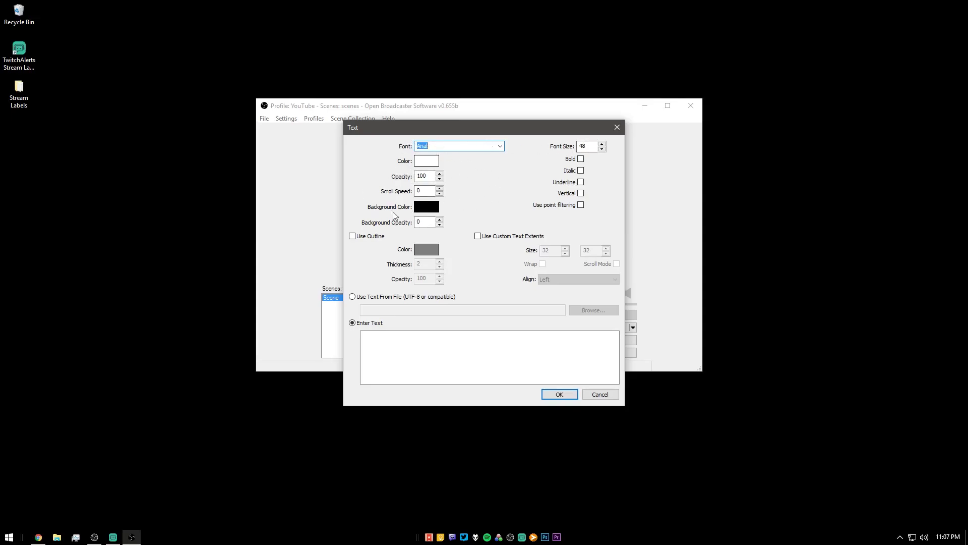
- Use the file Desktop\Streamlabels\most_recent_follower.txt as the text source's content
{"action": "left_click", "coordinate": [352, 296]}
{"action": "left_click", "coordinate": [580, 311]}
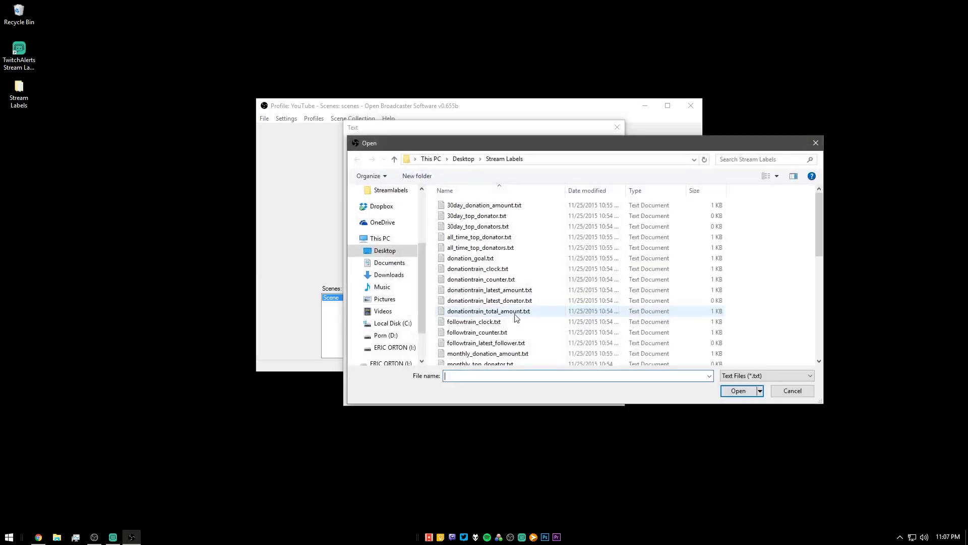
{"action": "scroll", "coordinate": [498, 274], "scroll_direction": "down", "scroll_amount": 3}
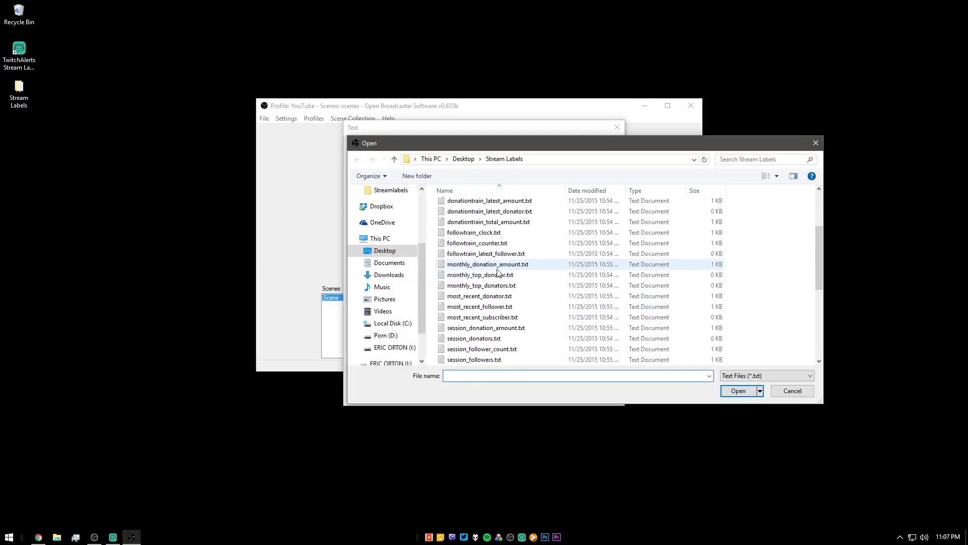
{"action": "scroll", "coordinate": [499, 267], "scroll_direction": "up", "scroll_amount": 1}
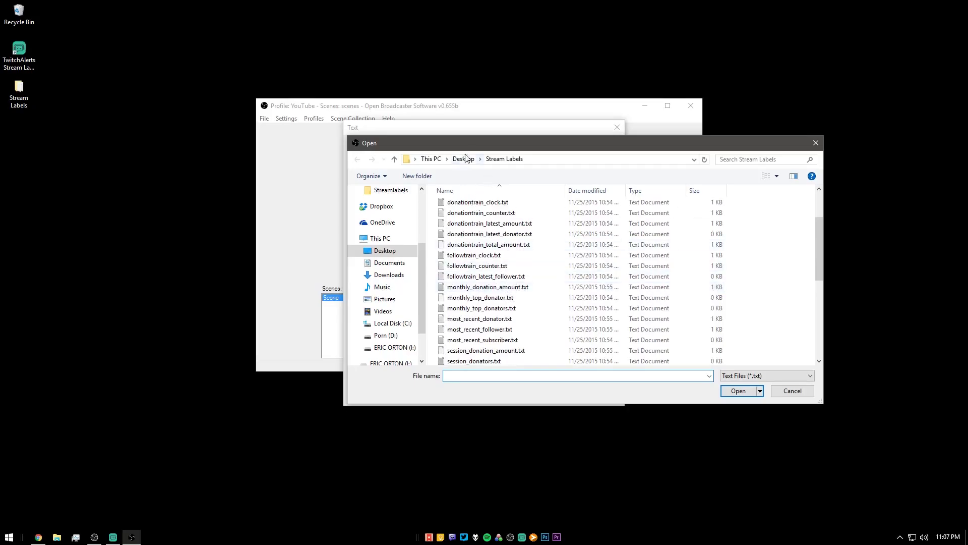
{"action": "left_click", "coordinate": [385, 250]}
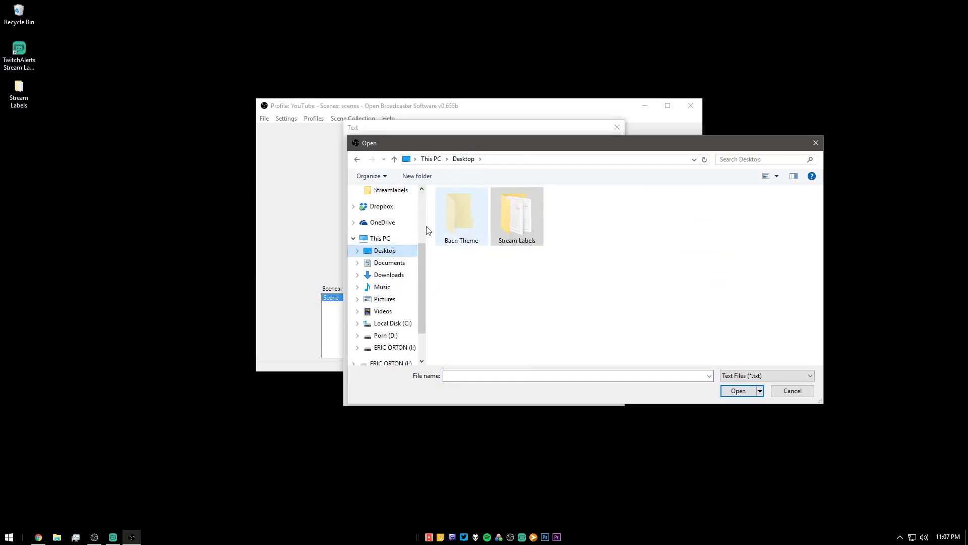
{"action": "double_click", "coordinate": [508, 228]}
{"action": "scroll", "coordinate": [510, 298], "scroll_direction": "down", "scroll_amount": 4}
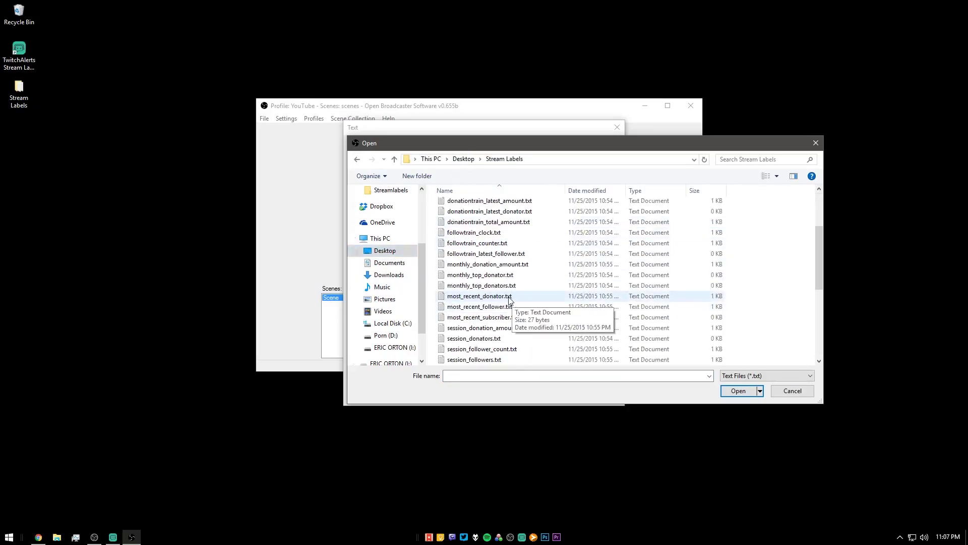
{"action": "scroll", "coordinate": [509, 298], "scroll_direction": "down", "scroll_amount": 1}
{"action": "scroll", "coordinate": [514, 298], "scroll_direction": "up", "scroll_amount": 1}
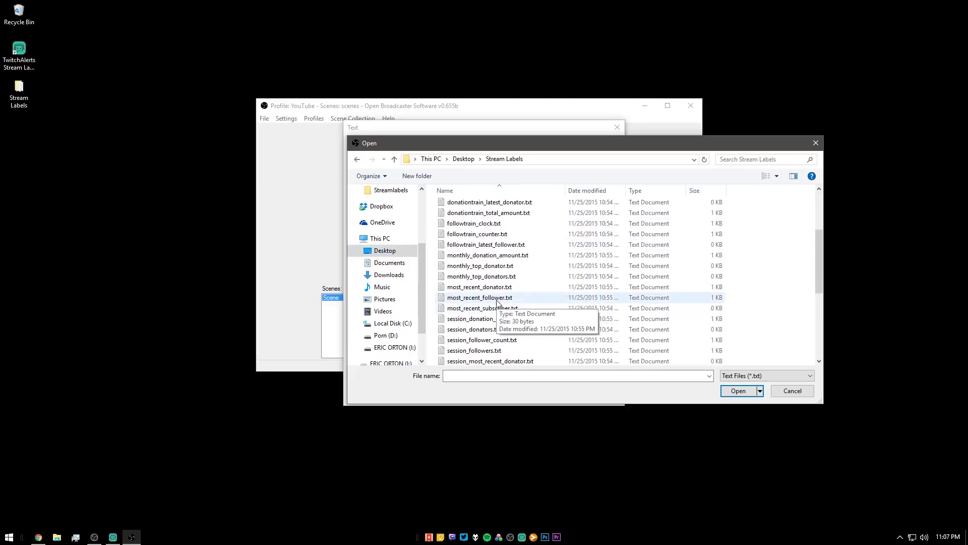
{"action": "double_click", "coordinate": [497, 298]}
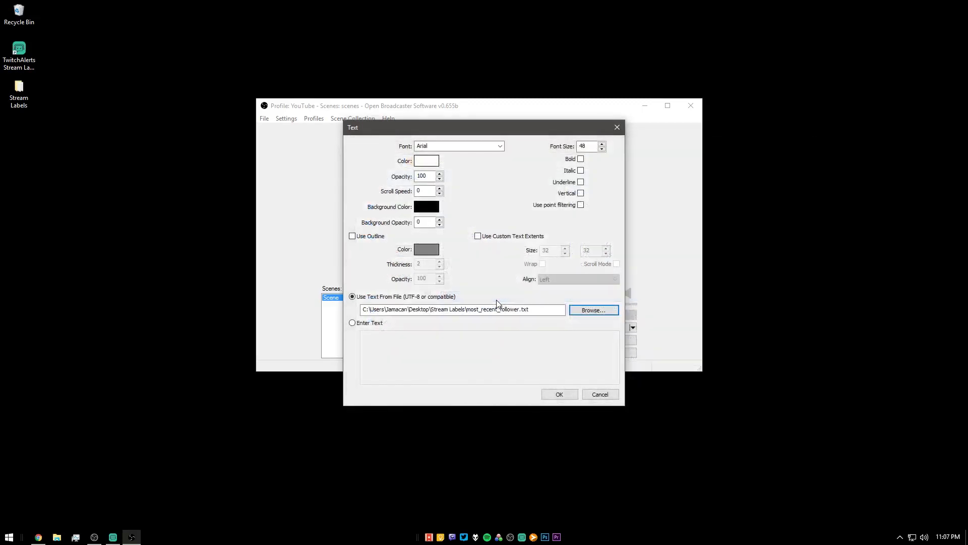
{"action": "left_click", "coordinate": [556, 398]}
- Start the preview and enlarge the follower text across the top of the scene
{"action": "left_click", "coordinate": [625, 340]}
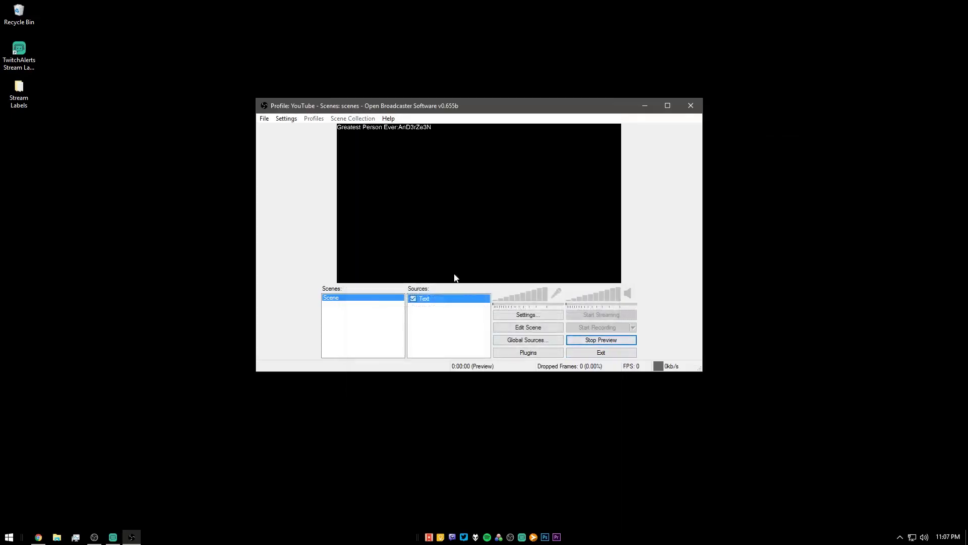
{"action": "left_click", "coordinate": [528, 327]}
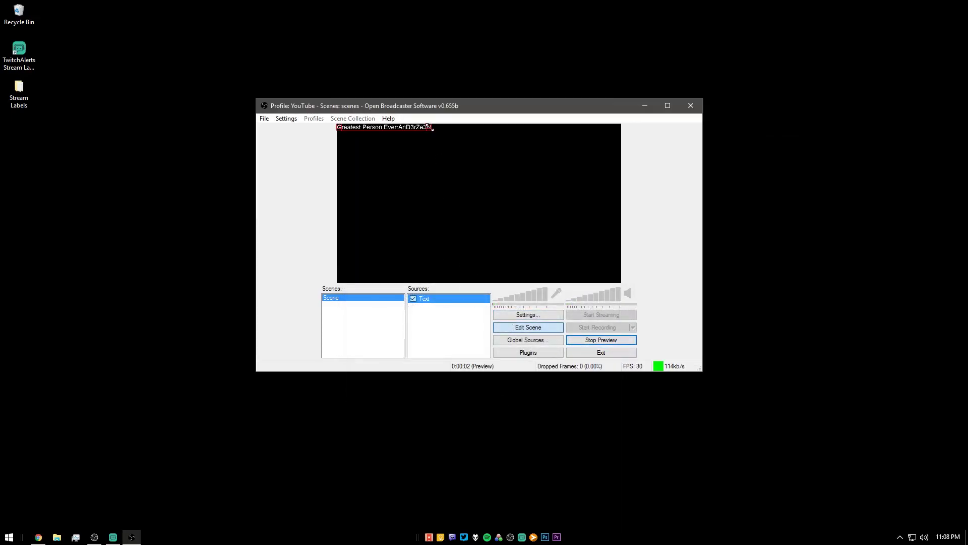
{"action": "left_click_drag", "start_coordinate": [432, 129], "coordinate": [468, 139]}
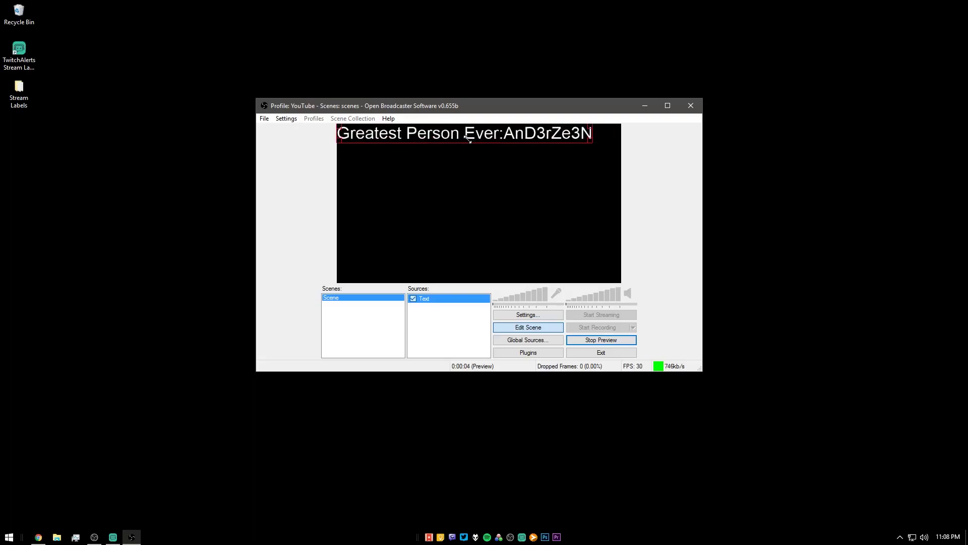
{"action": "left_click", "coordinate": [676, 237]}
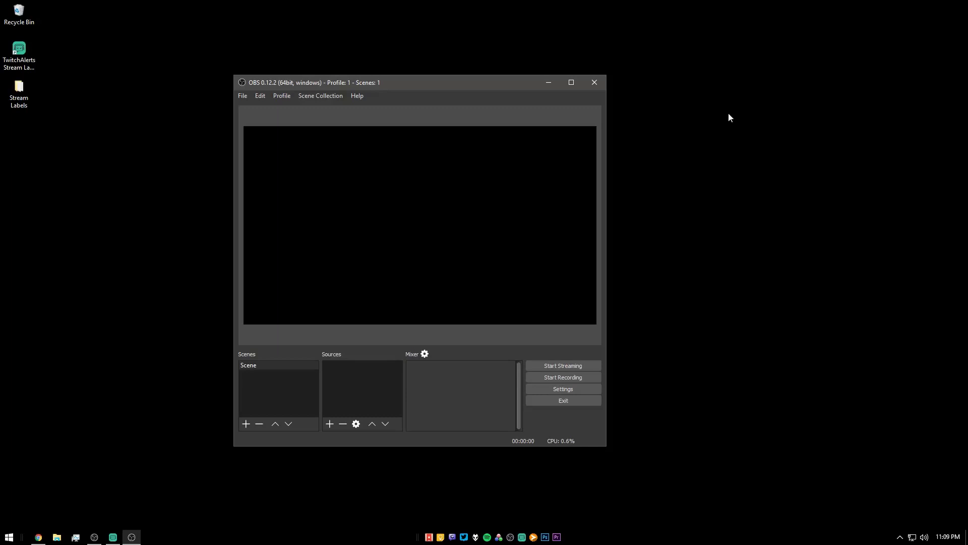
- Add a new Text (FreeType 2) source under Sources in OBS Studio
{"action": "left_click", "coordinate": [330, 426]}
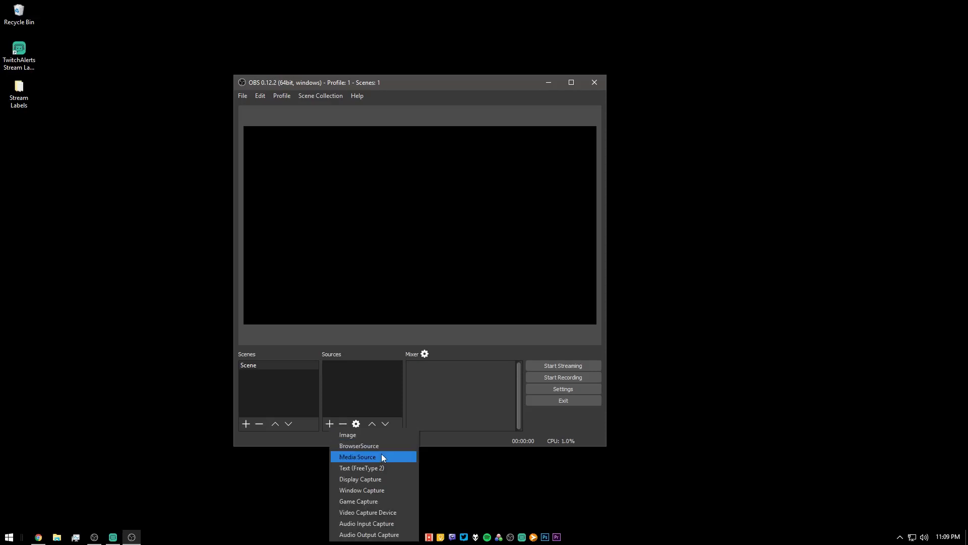
{"action": "left_click", "coordinate": [384, 467]}
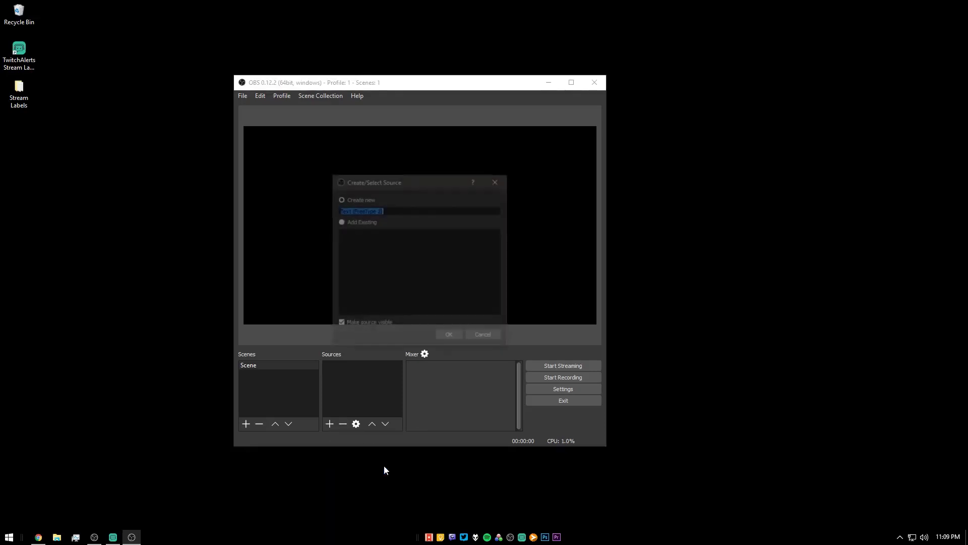
{"action": "left_click", "coordinate": [448, 336]}
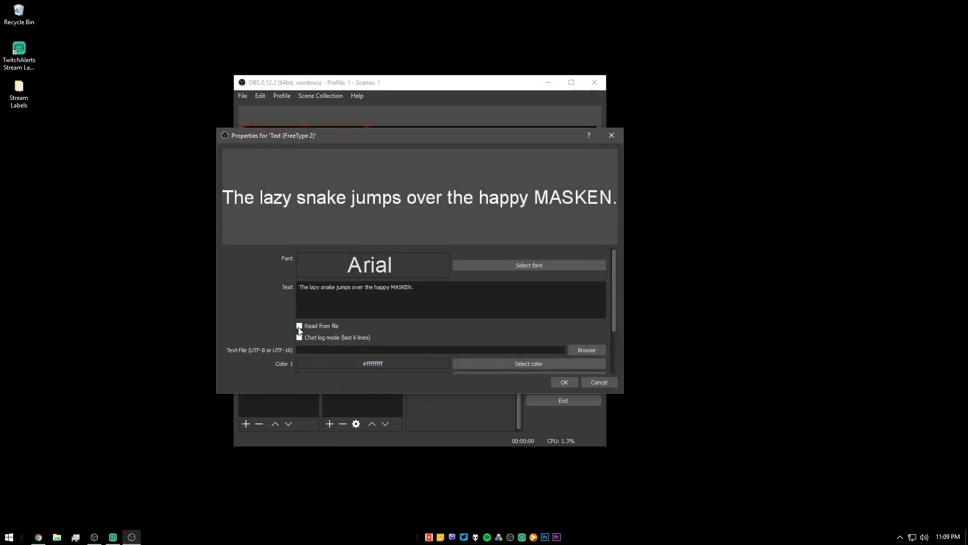
- Make the text source read from Desktop\Stream Labels\most_recent_follower.txt
{"action": "left_click", "coordinate": [299, 326]}
{"action": "left_click", "coordinate": [586, 350]}
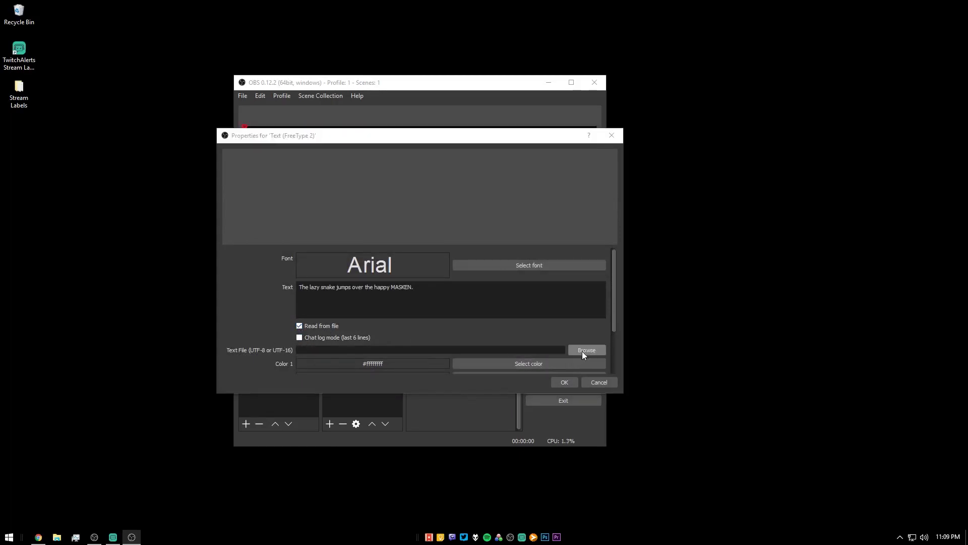
{"action": "left_click", "coordinate": [258, 254]}
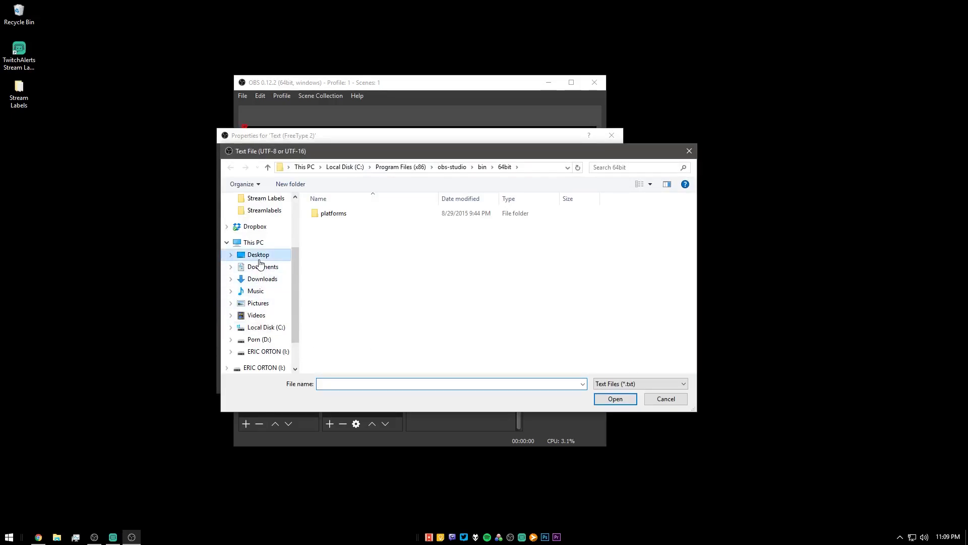
{"action": "double_click", "coordinate": [396, 227]}
{"action": "scroll", "coordinate": [406, 336], "scroll_direction": "down", "scroll_amount": 5}
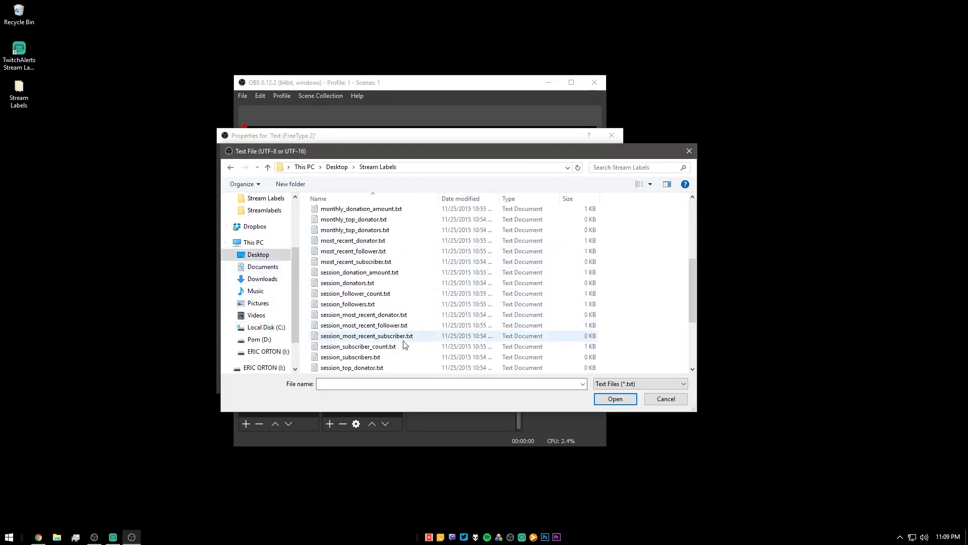
{"action": "double_click", "coordinate": [365, 250]}
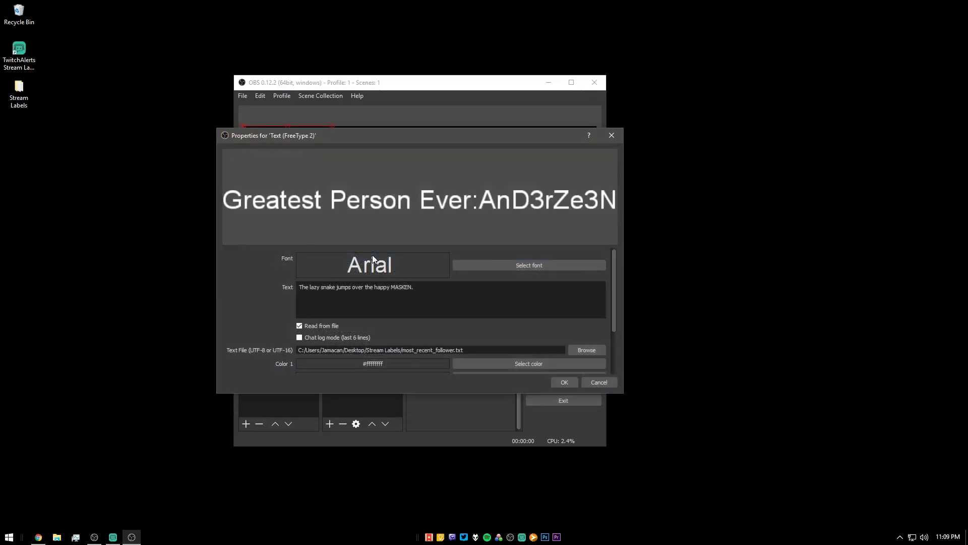
- Confirm the FreeType 2 text source properties so the latest follower shows in the preview
{"action": "left_click", "coordinate": [562, 383]}
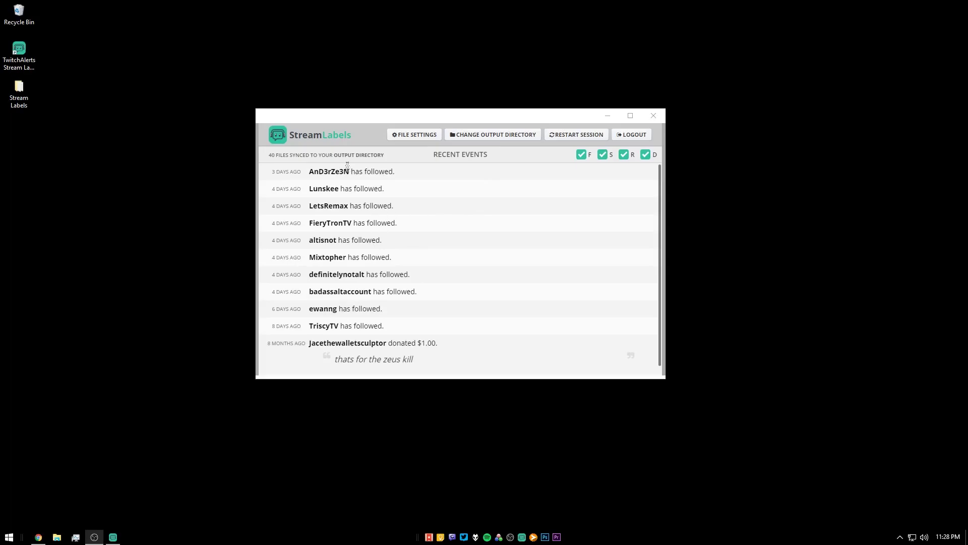
{"action": "left_click", "coordinate": [581, 155]}
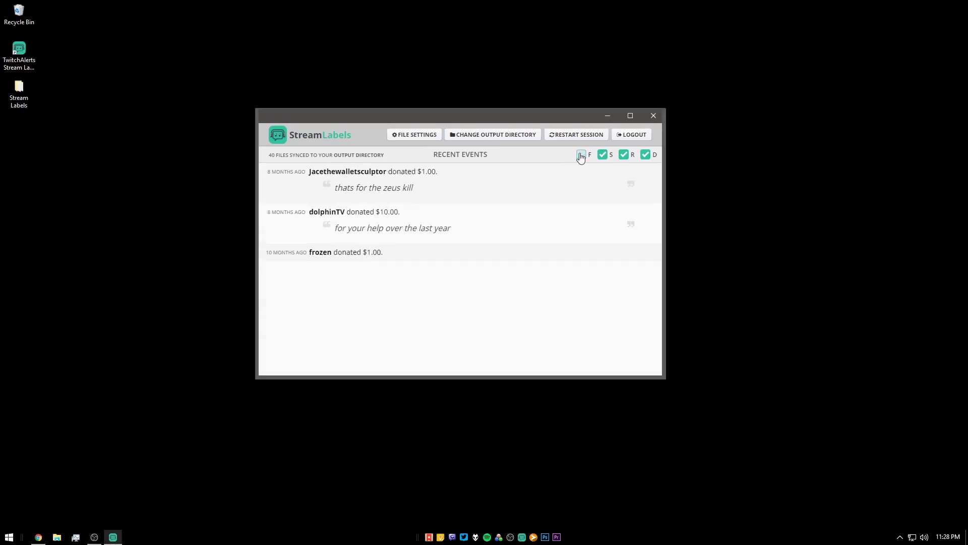
{"action": "left_click", "coordinate": [581, 155]}
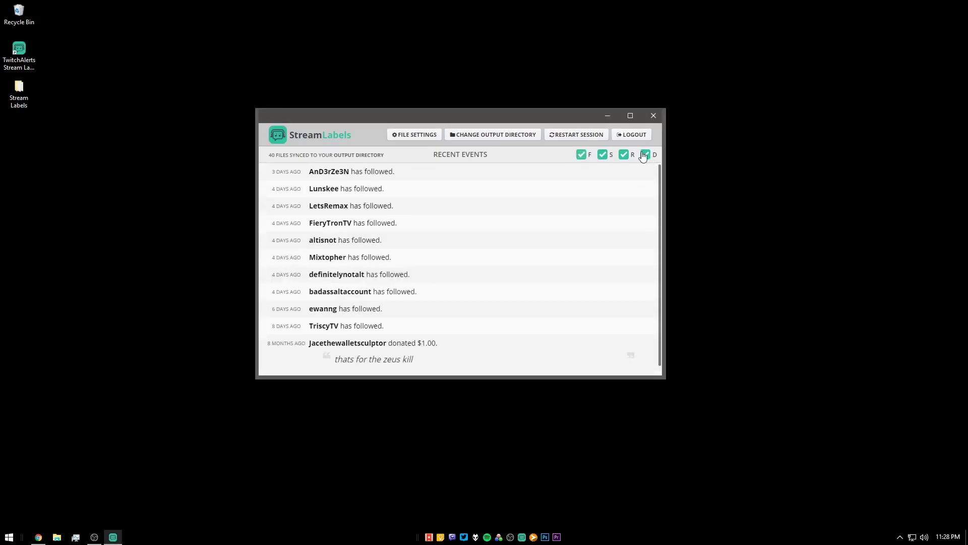
{"action": "left_click", "coordinate": [644, 154]}
{"action": "left_click", "coordinate": [644, 155]}
{"action": "left_click_drag", "start_coordinate": [419, 122], "coordinate": [456, 111]}
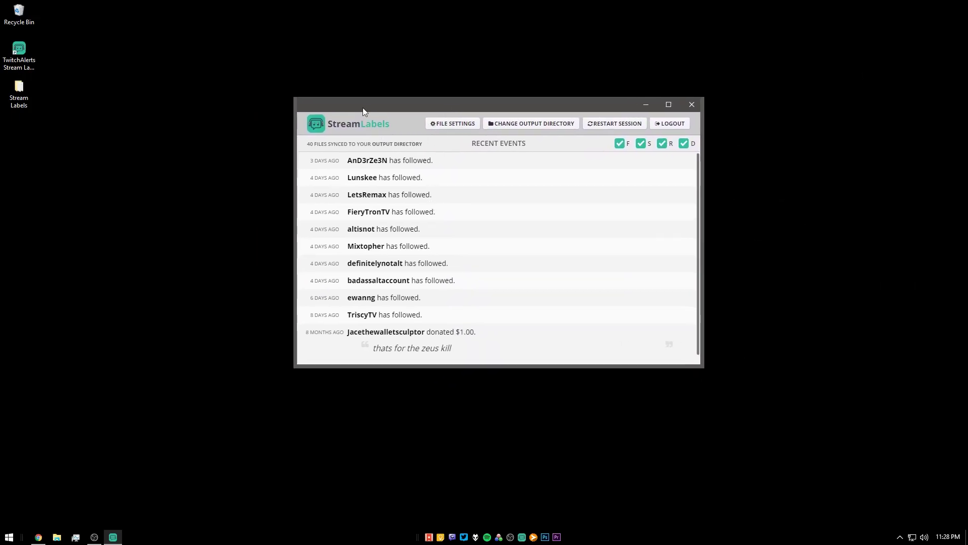
{"action": "left_click_drag", "start_coordinate": [362, 107], "coordinate": [333, 97]}
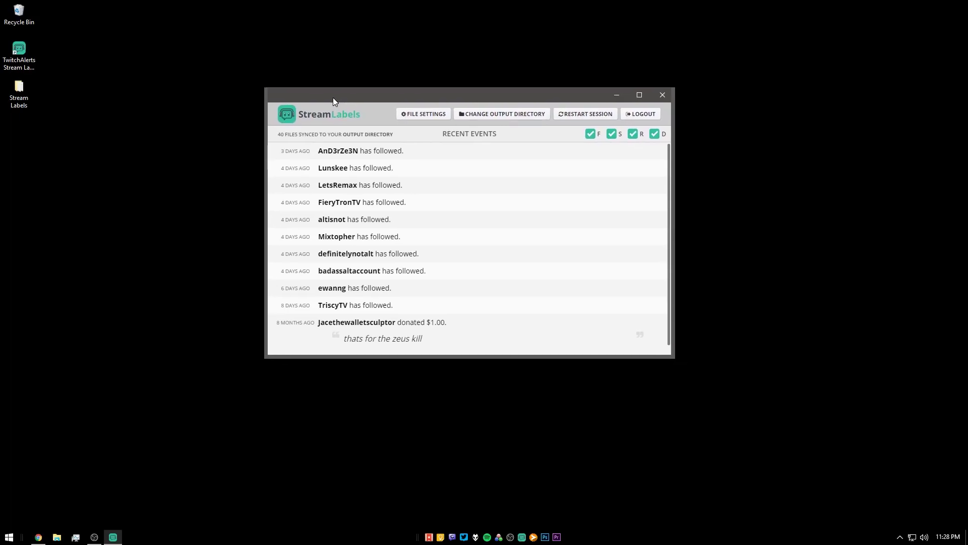